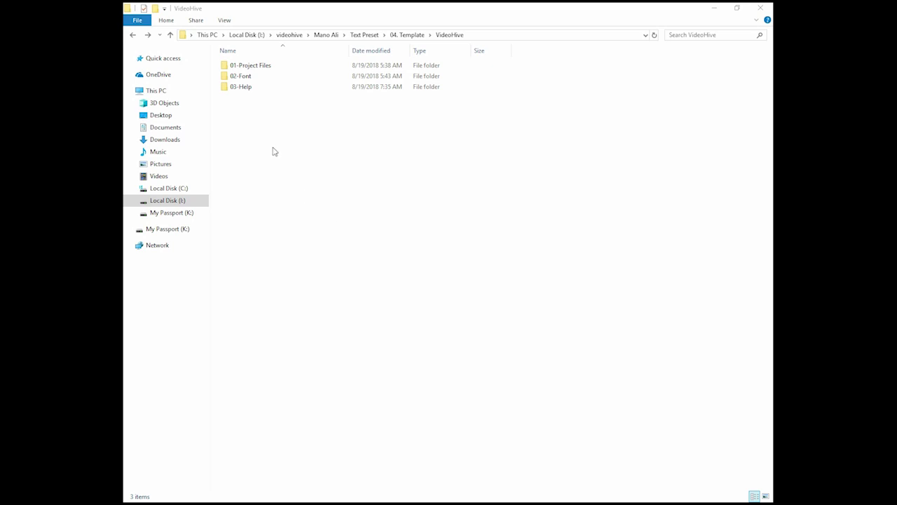
Browse the 01-Project Files folder and its Blur templates, then return to the VideoHive folder
double_click(256, 68)
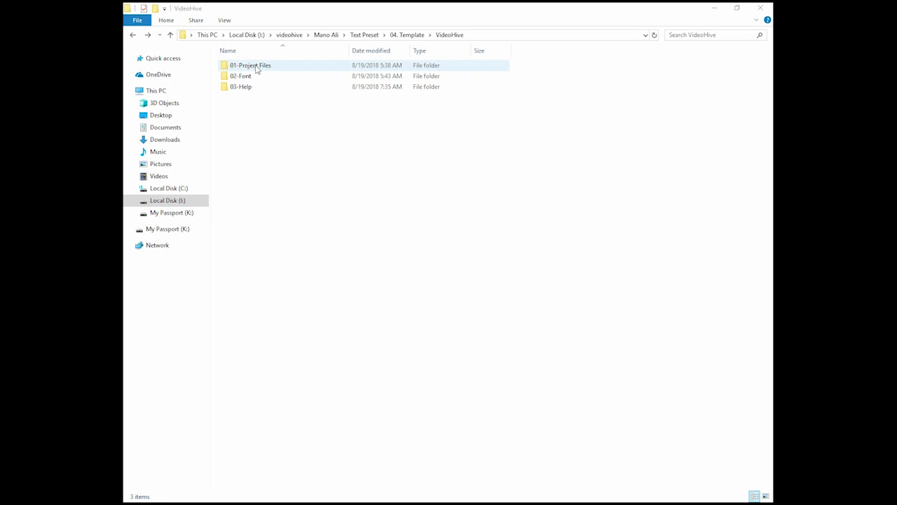
double_click(256, 67)
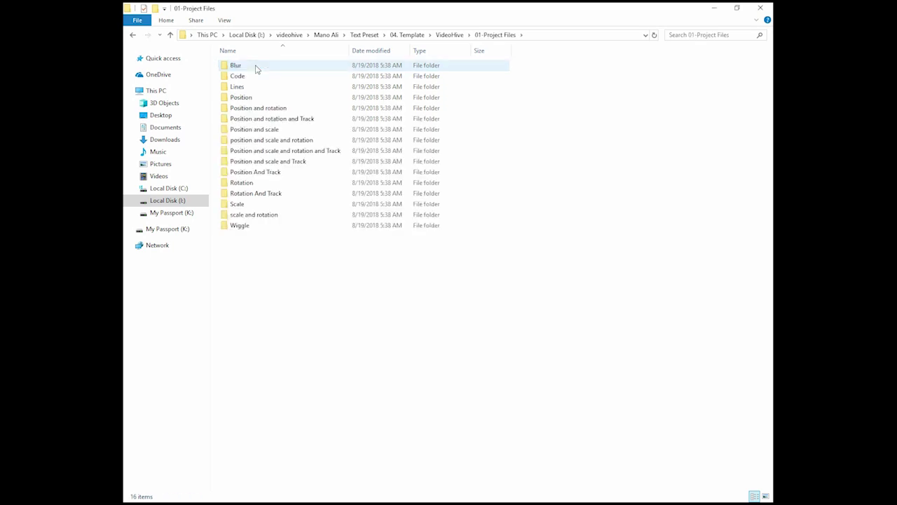
click(257, 68)
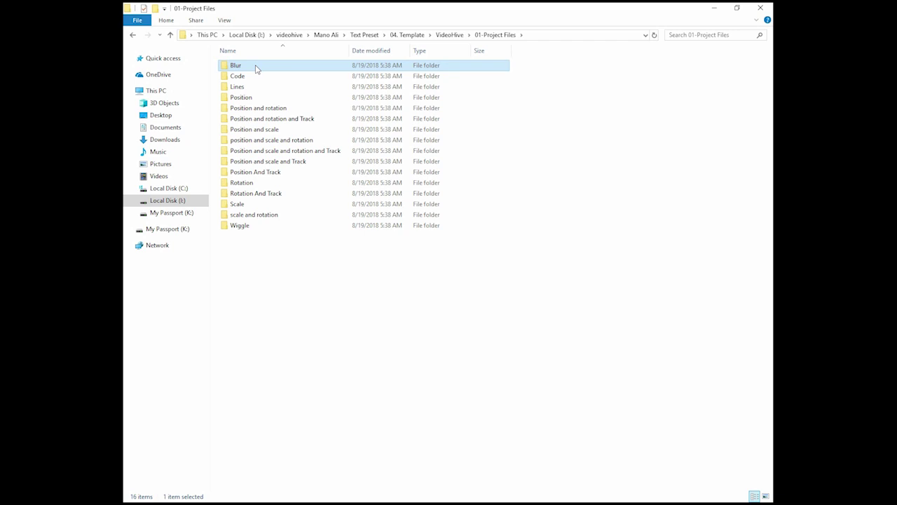
double_click(256, 68)
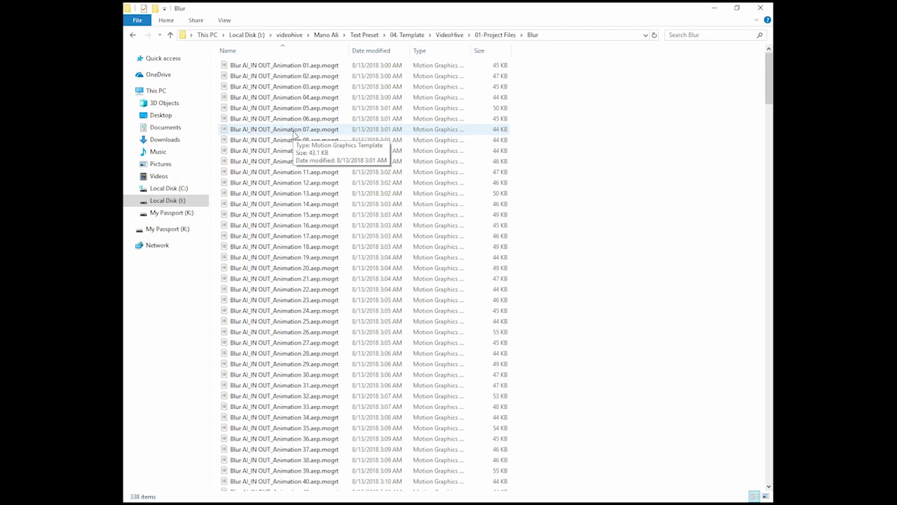
click(506, 34)
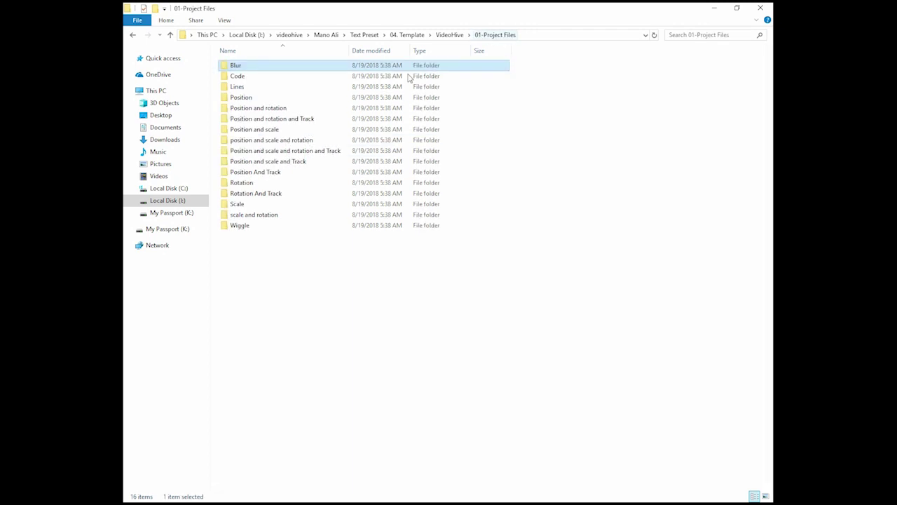
click(447, 35)
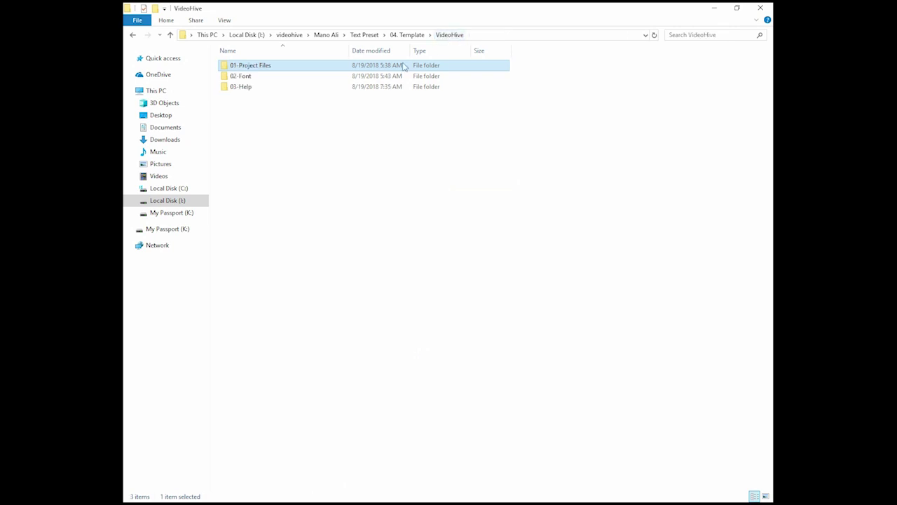
Copy the 01-Project Files folder, then read 03-Help's Read me.txt in Notepad and close it
right_click(247, 67)
click(269, 262)
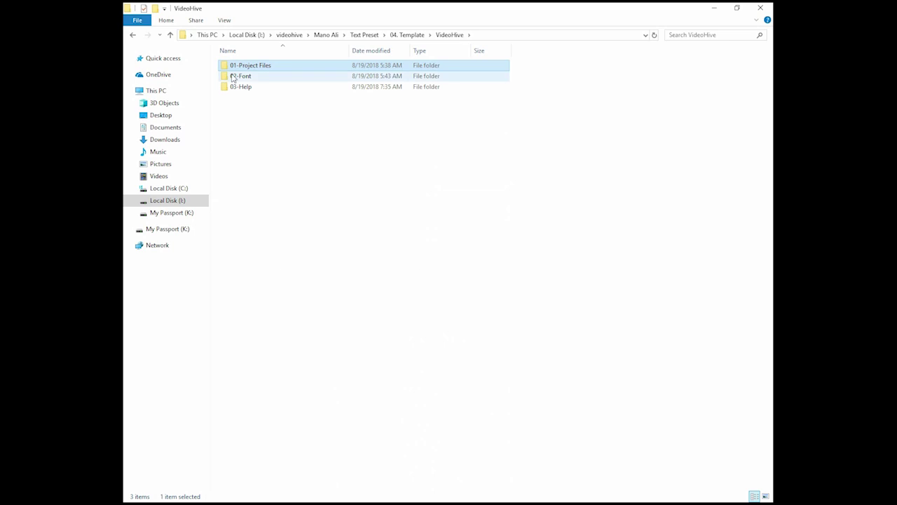
click(244, 87)
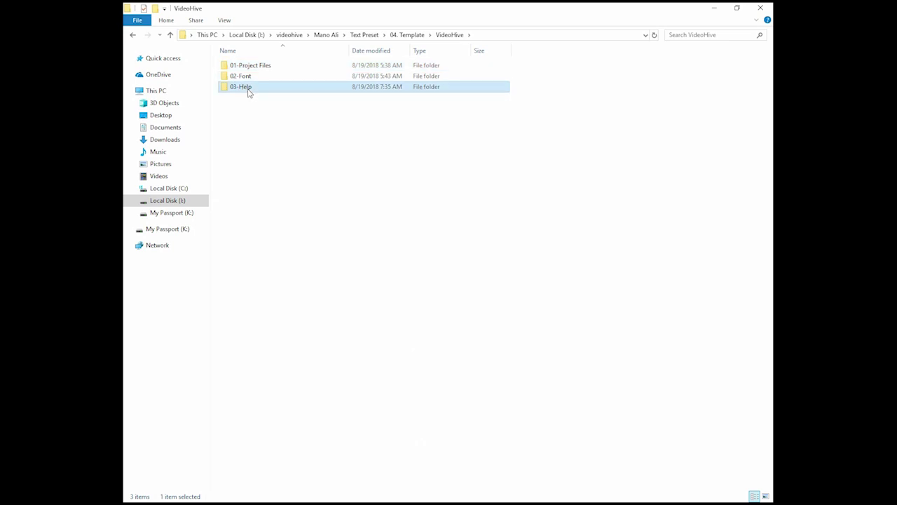
double_click(249, 91)
double_click(246, 69)
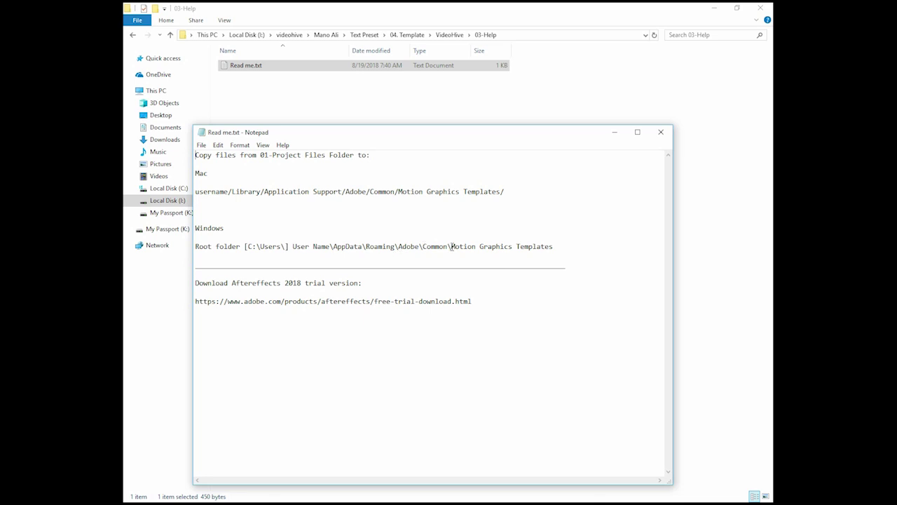
click(660, 133)
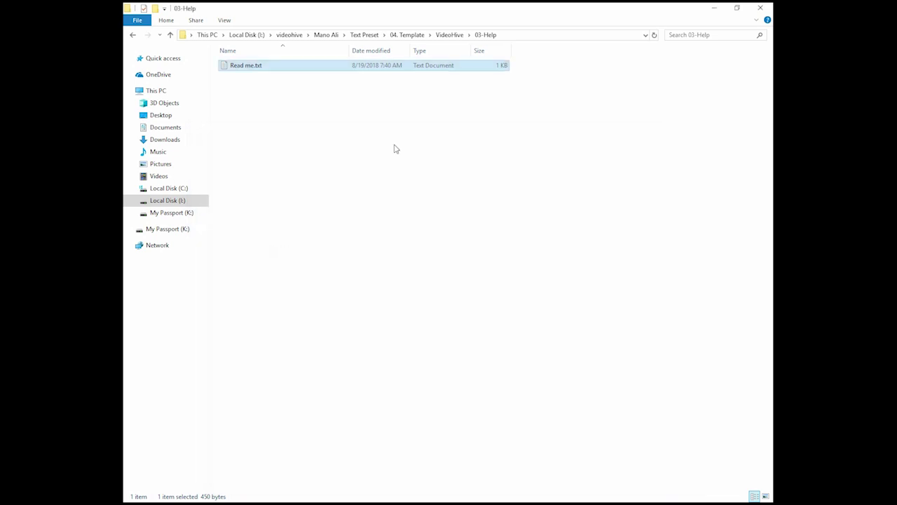
Go to the user's home folder on C: and turn on Hidden items
click(168, 190)
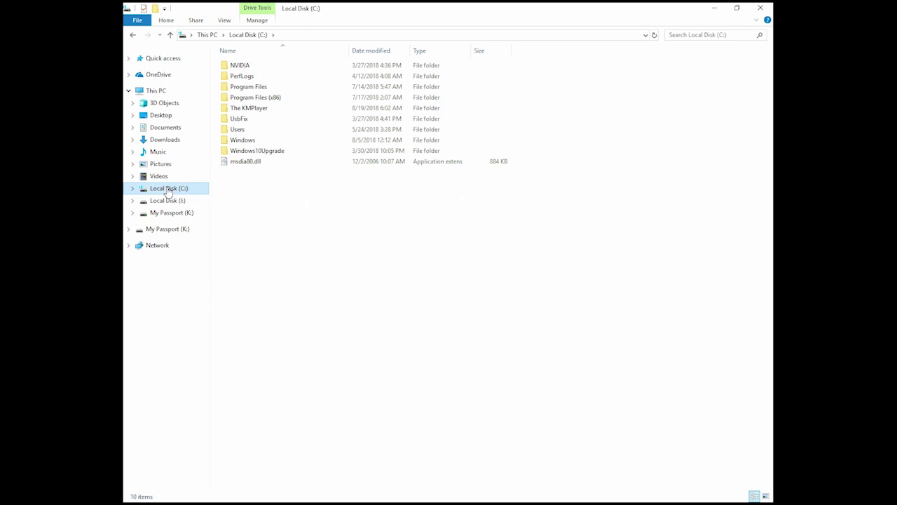
double_click(238, 130)
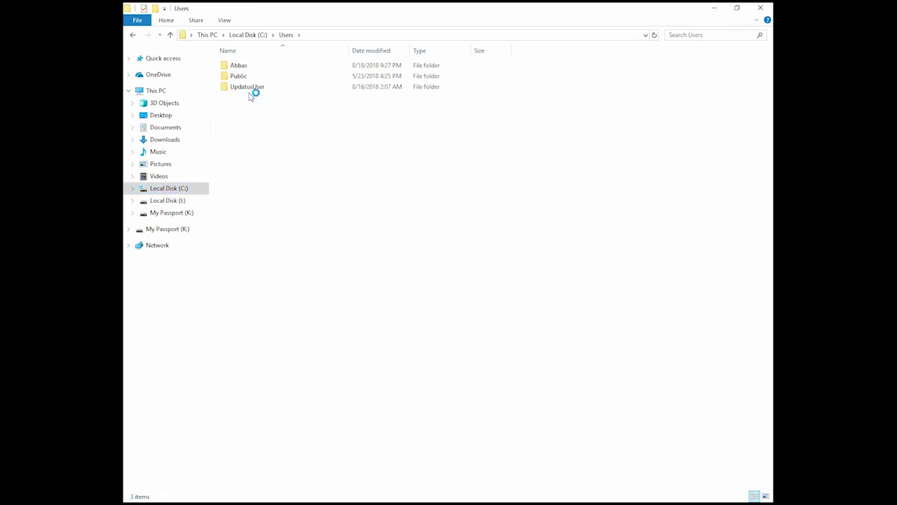
double_click(250, 66)
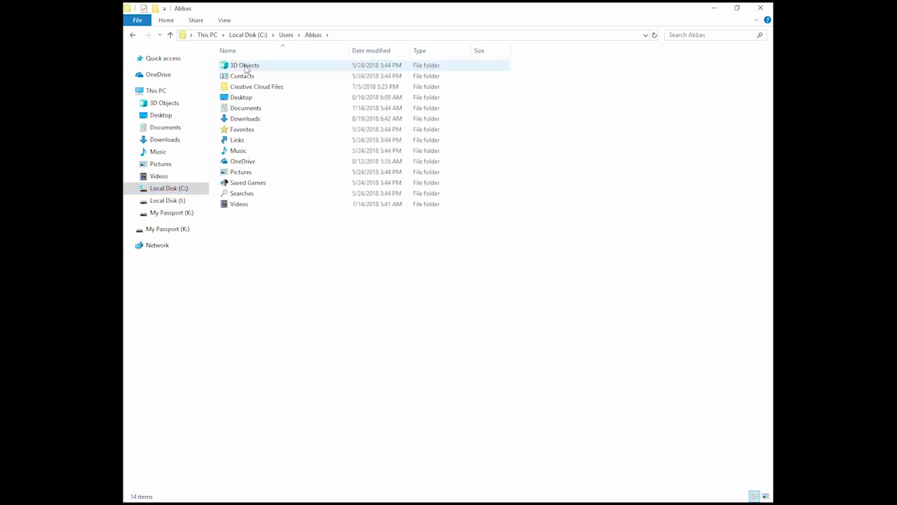
click(225, 21)
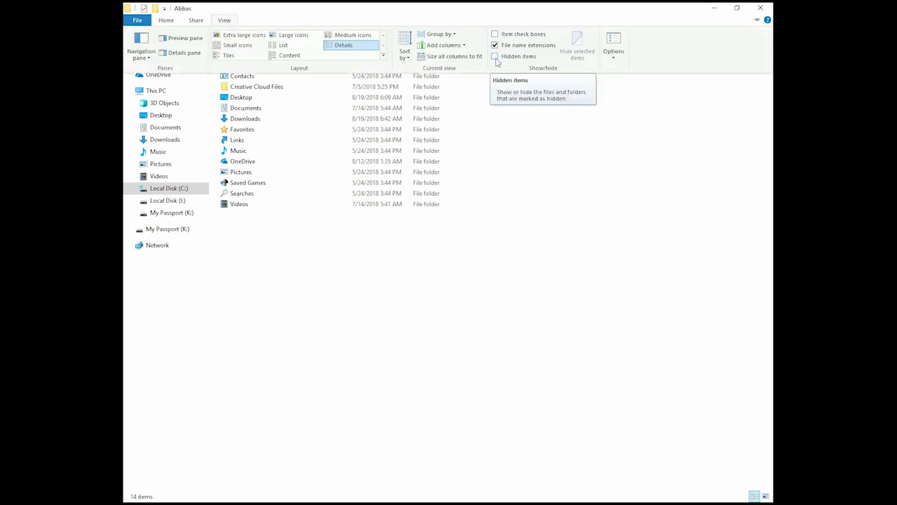
click(496, 57)
Open AppData\Roaming\Adobe\Common\Motion Graphics Templates
click(249, 80)
double_click(248, 79)
double_click(258, 87)
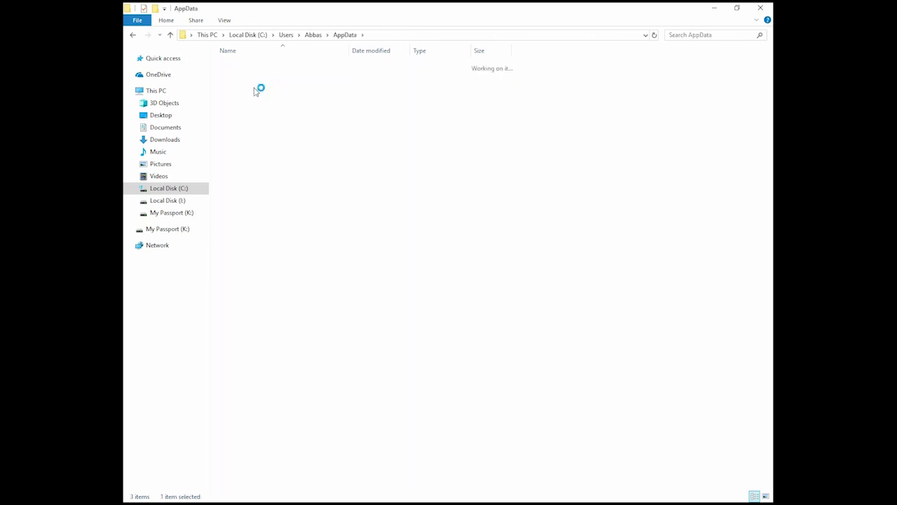
double_click(240, 65)
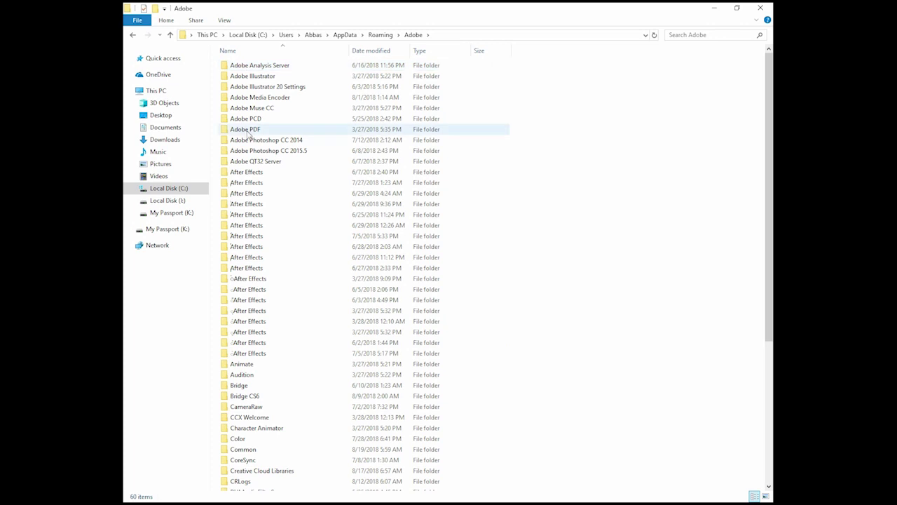
click(254, 150)
click(256, 449)
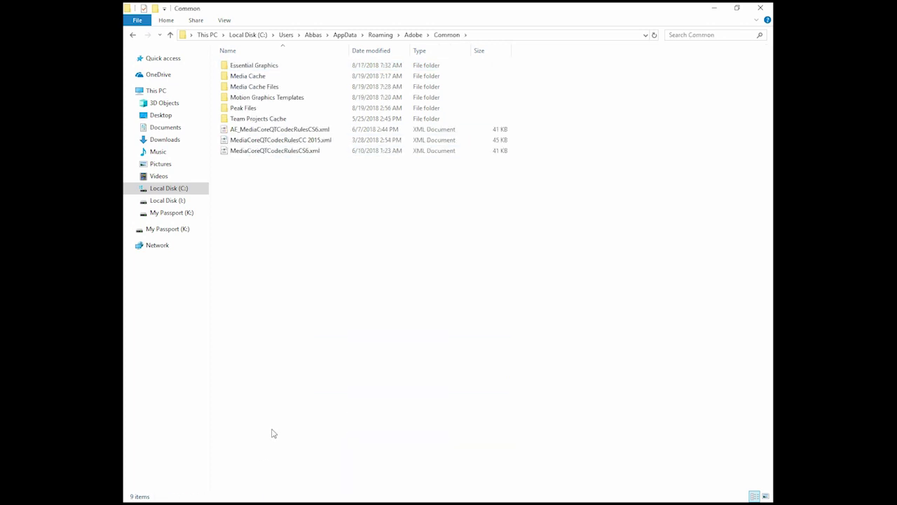
click(255, 99)
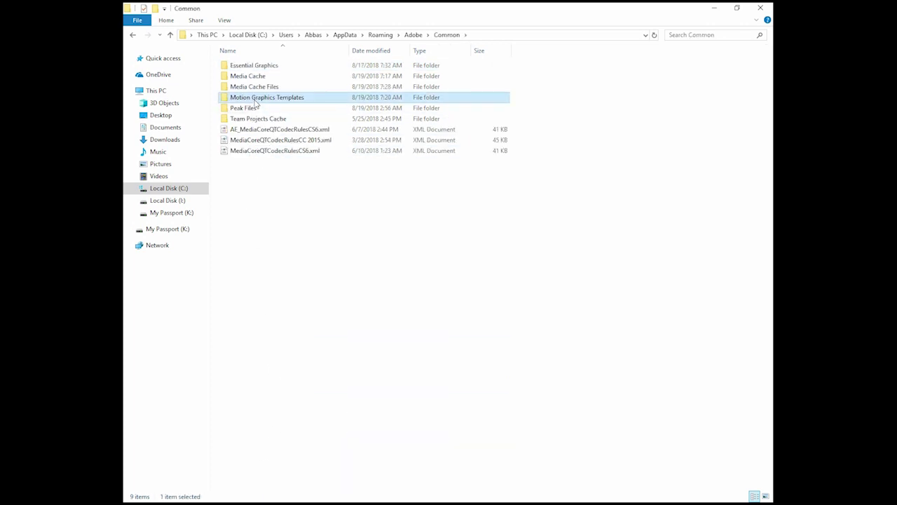
double_click(256, 99)
Dismiss the folder's context menu without pasting and switch to Premiere Pro
right_click(321, 300)
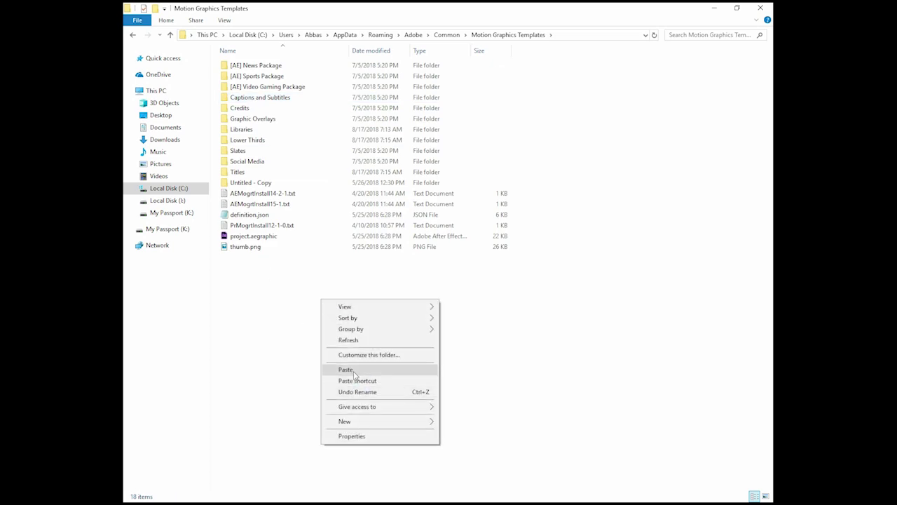
click(285, 353)
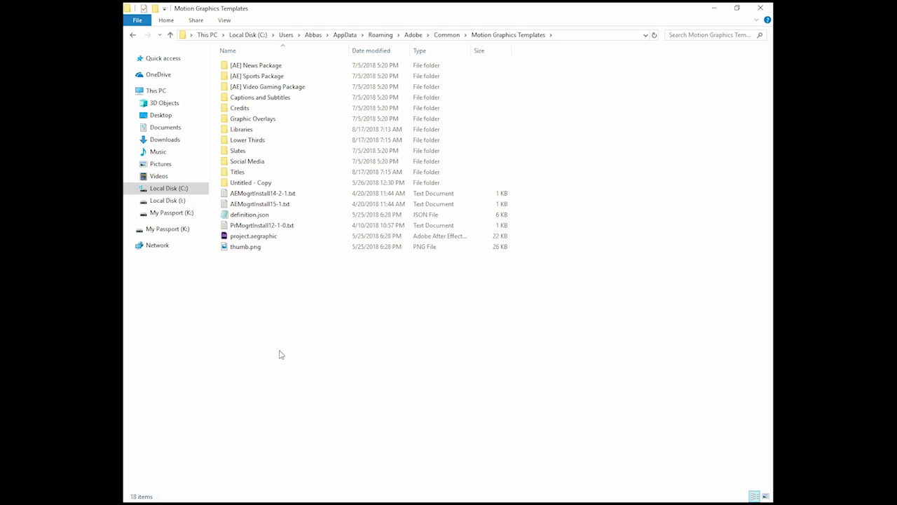
key(alt+Tab)
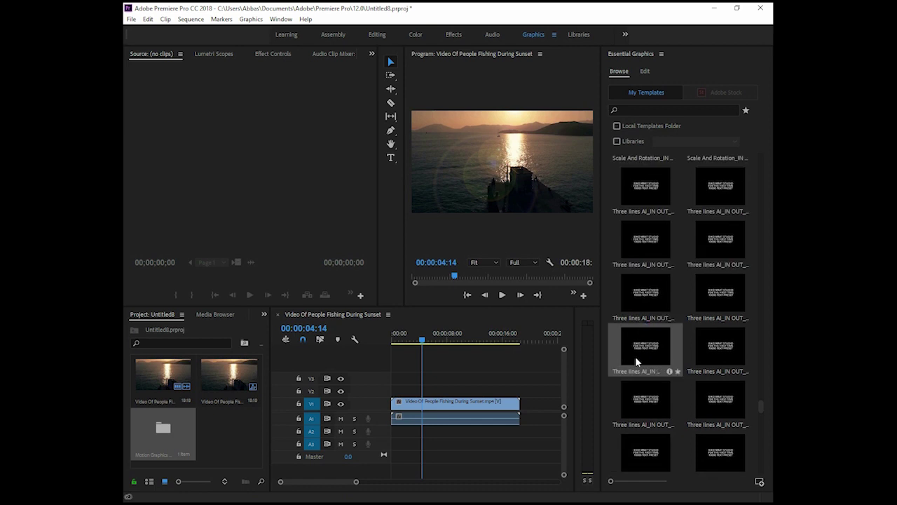
Place the Three lines AI_IN OUT template on V2 above the sunset clip and scrub to preview
drag(633, 354, 399, 401)
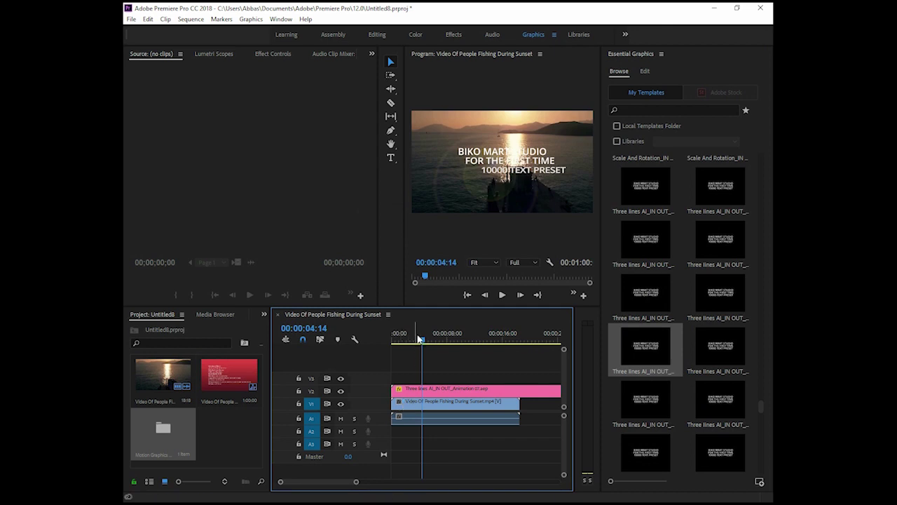
mouse_move(412, 343)
mouse_down()
mouse_move(392, 343)
mouse_move(415, 348)
mouse_up()
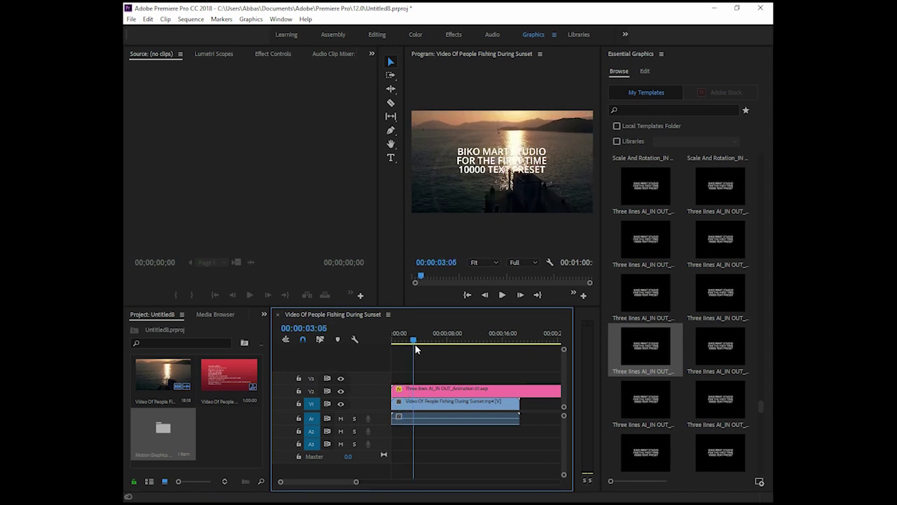
Replace the title clip's three Source Text lines with TYPE, LANGUAGE and IN HERE
click(419, 391)
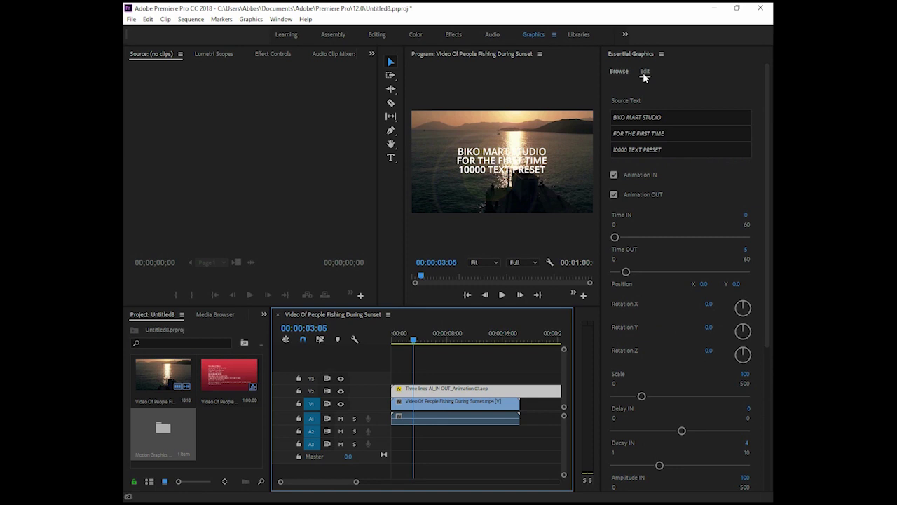
click(533, 37)
click(673, 116)
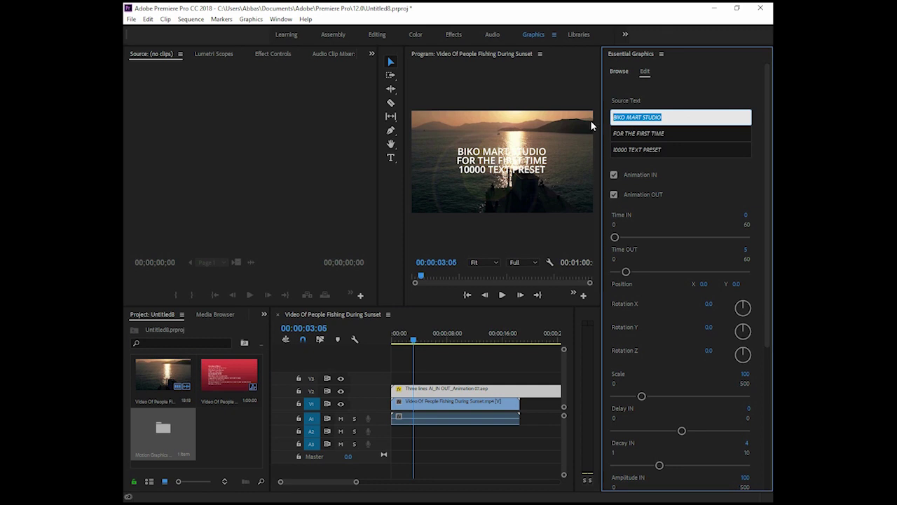
text(f)
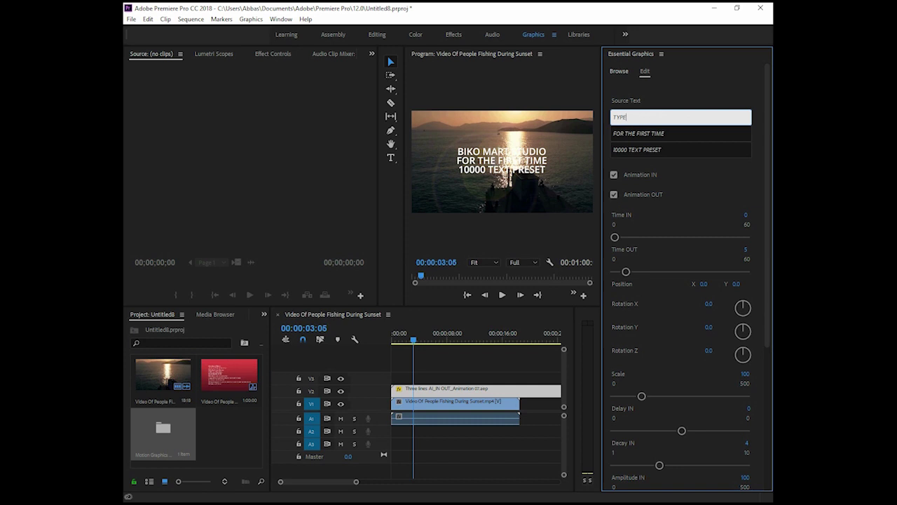
click(675, 133)
text(t)
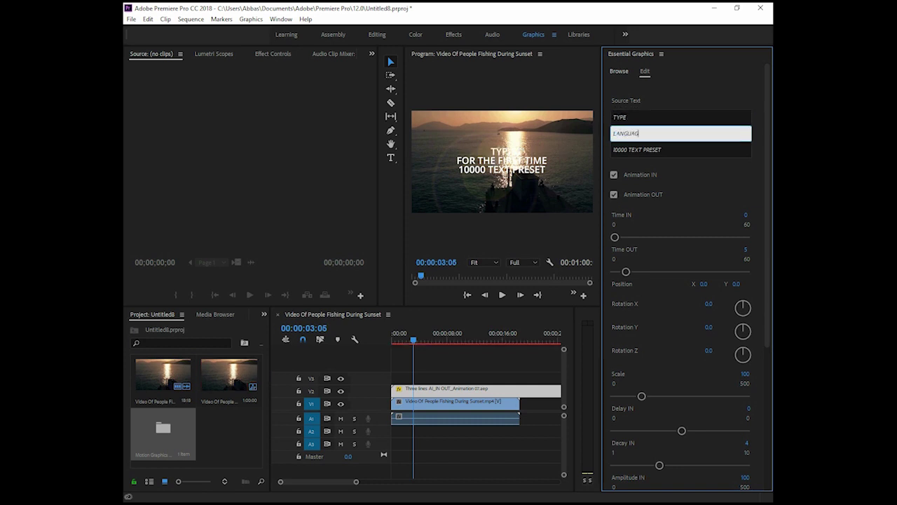
click(649, 151)
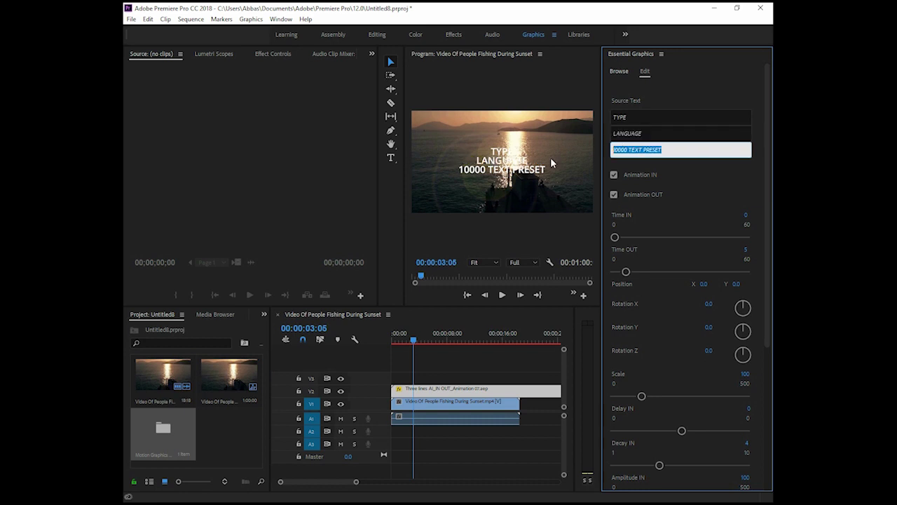
text(IN HERE)
click(550, 157)
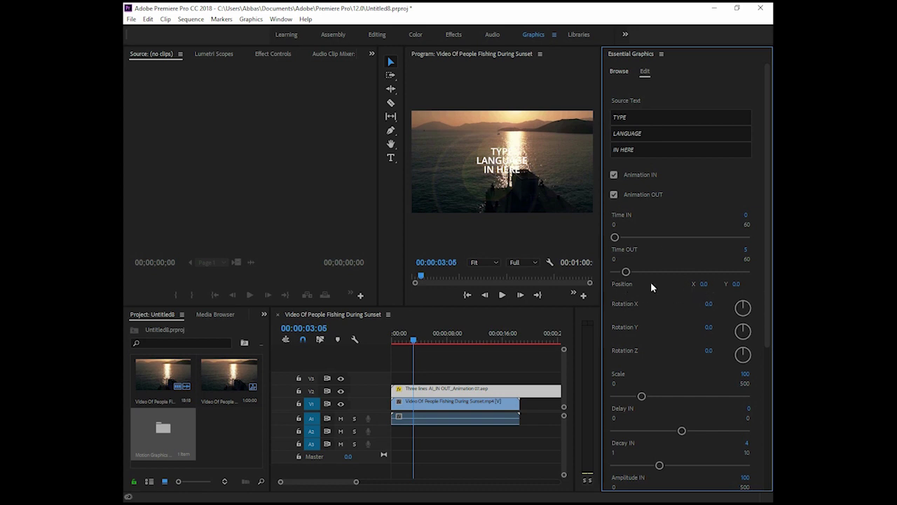
Set the title Position to X -591, Y 318, preview playback, and uncheck Animation OUT
drag(704, 284, 666, 284)
drag(736, 284, 692, 284)
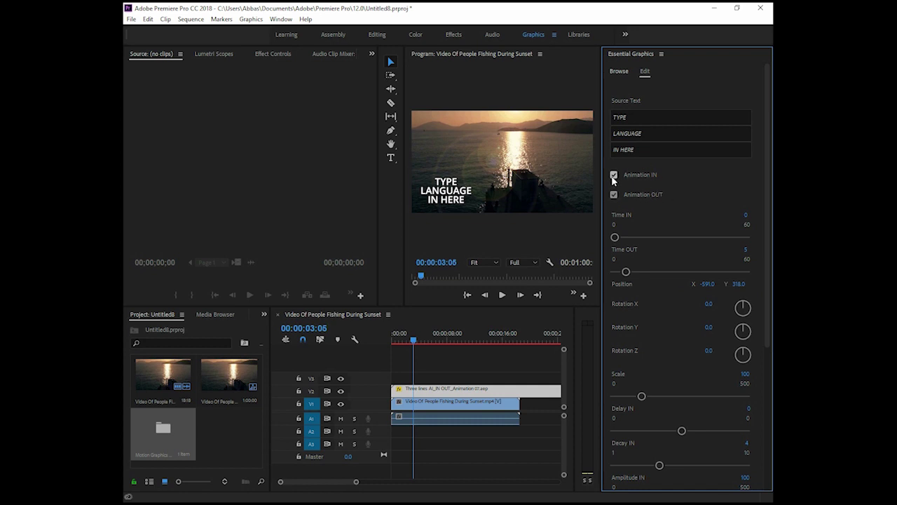
click(414, 340)
drag(414, 341, 394, 340)
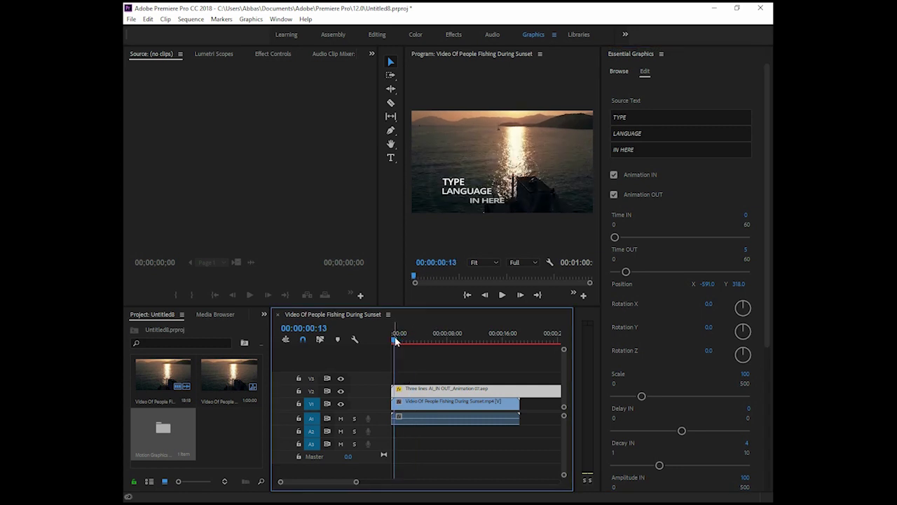
click(502, 295)
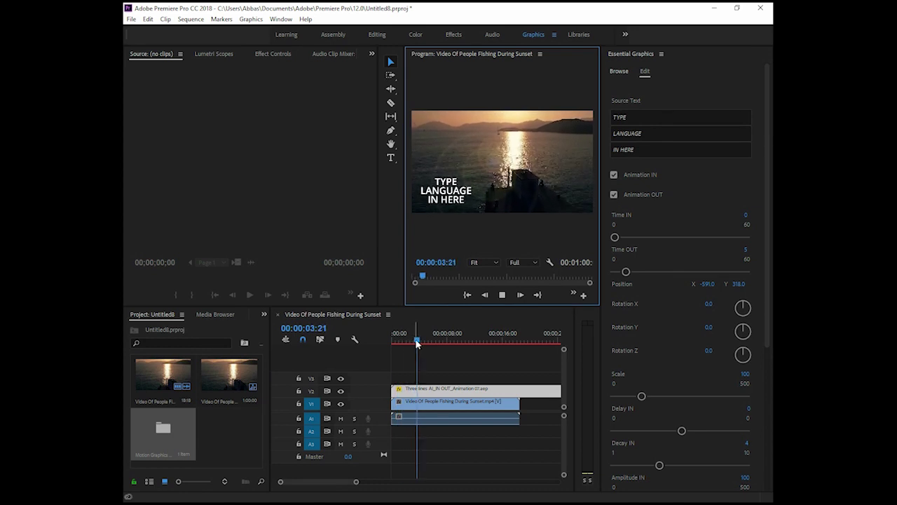
mouse_move(426, 341)
mouse_down()
mouse_move(412, 341)
mouse_move(487, 340)
mouse_move(398, 340)
mouse_move(414, 340)
mouse_up()
click(614, 195)
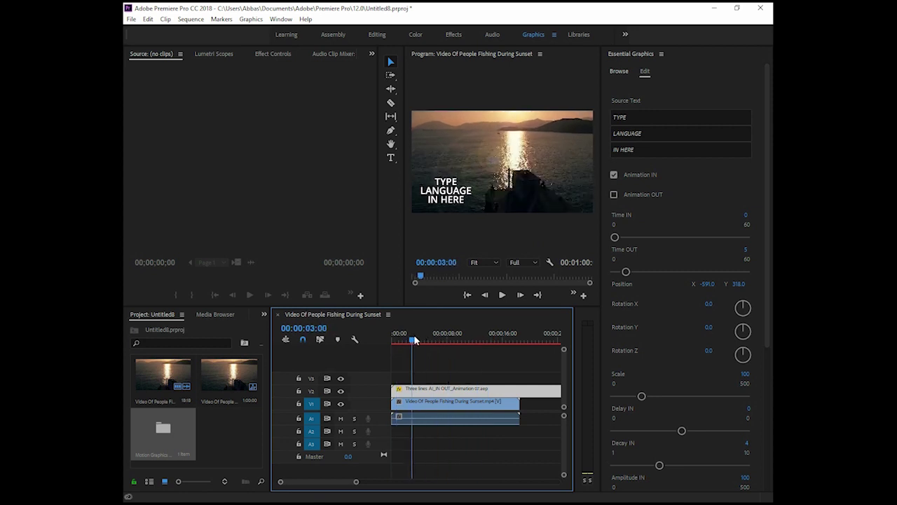
Re-enable Animation OUT and scrub the timeline to preview the title's entrance and exit
click(615, 196)
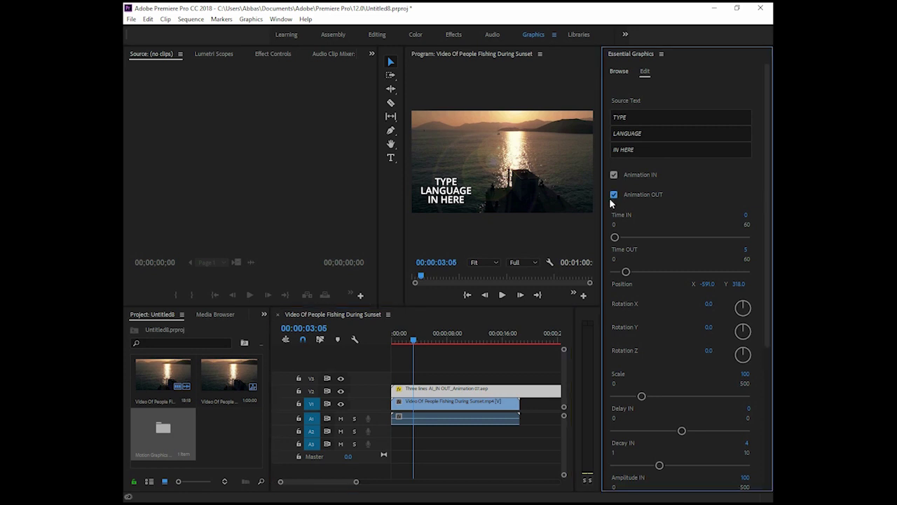
click(614, 194)
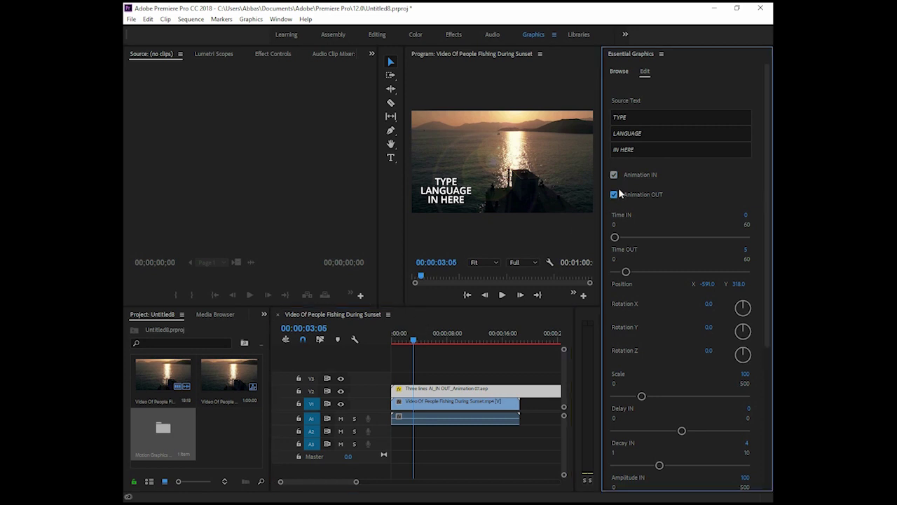
click(436, 340)
click(405, 341)
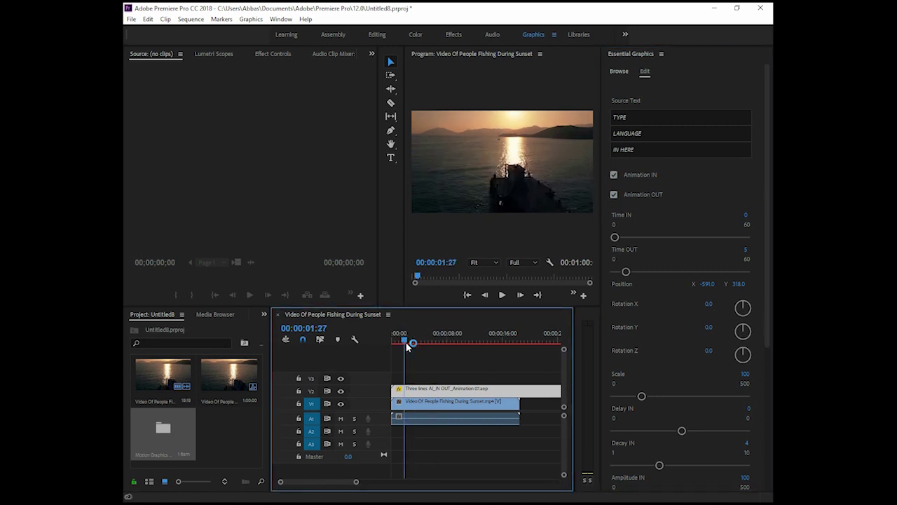
drag(407, 344, 426, 341)
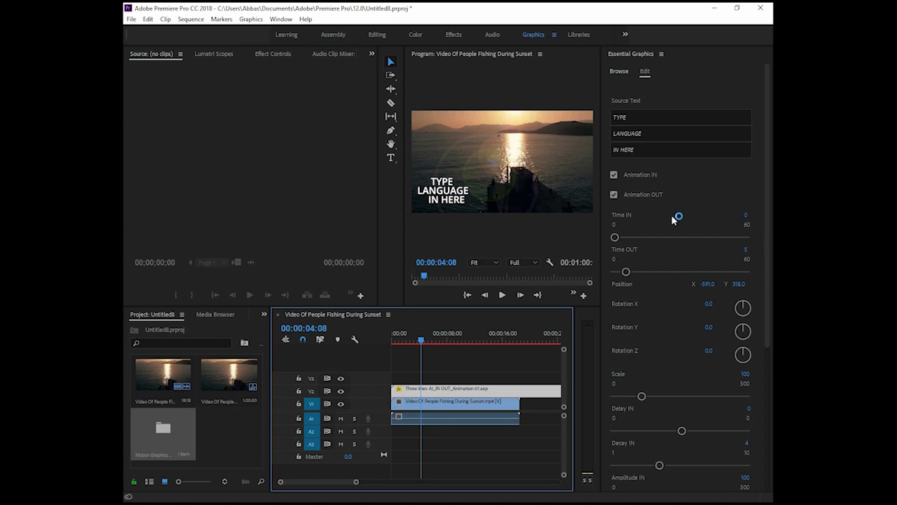
Enter Time OUT 8 and Time IN 2 for the title animation
click(747, 250)
text(8)
key(Return)
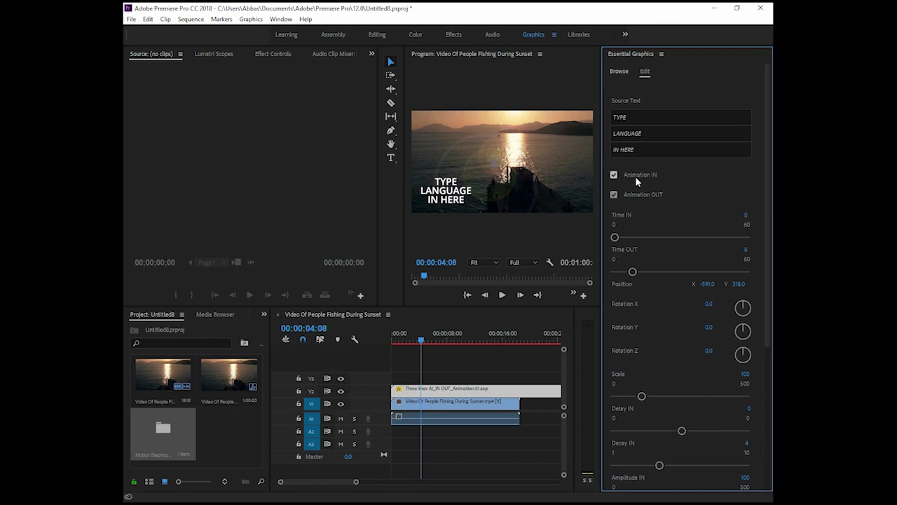
click(745, 214)
text(2)
key(Return)
click(396, 341)
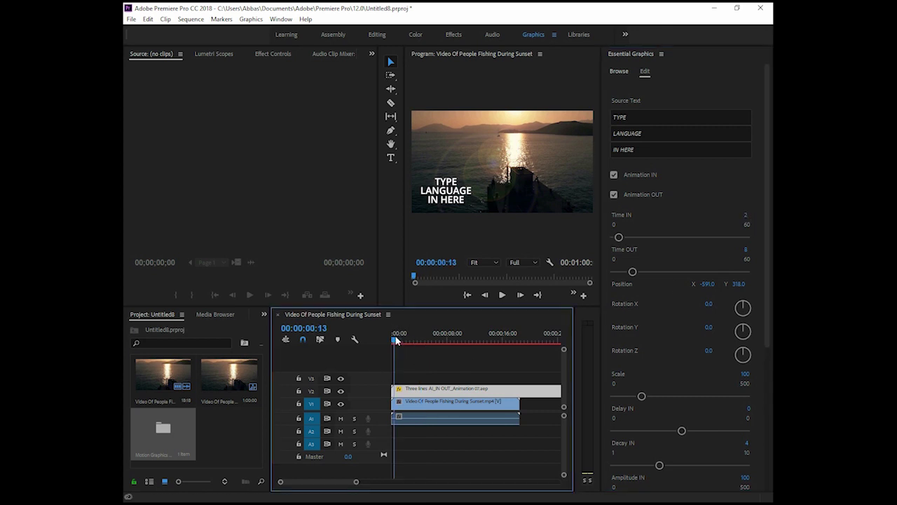
click(394, 341)
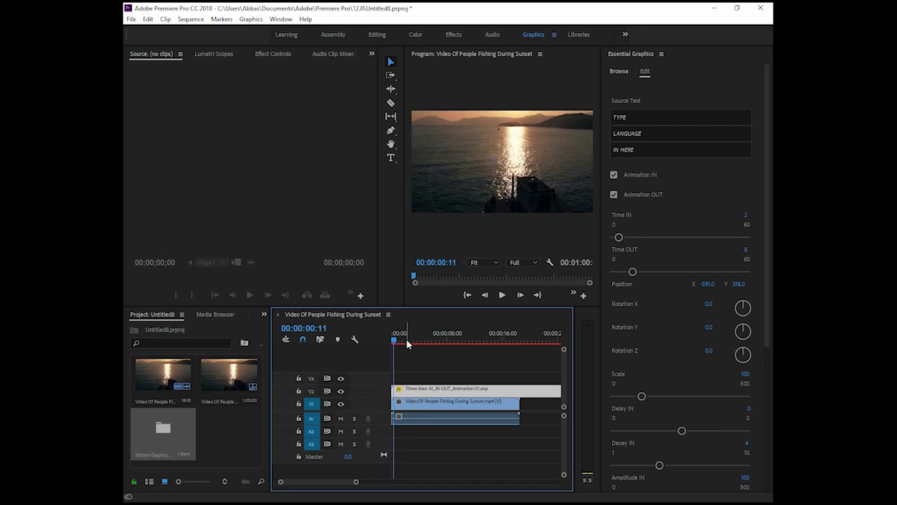
drag(356, 484, 341, 484)
drag(398, 341, 530, 333)
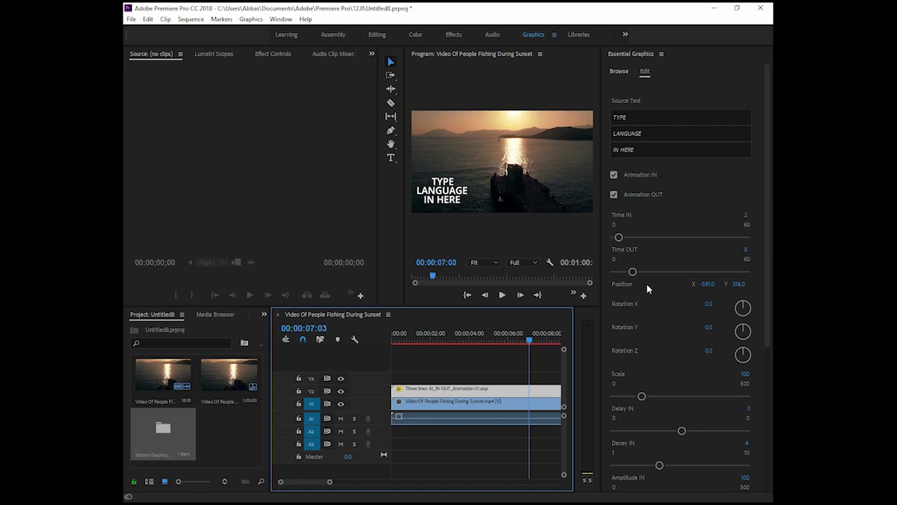
Scale the title to 97 and experiment with its Rotation X and Y
scroll(638, 364, down, 1)
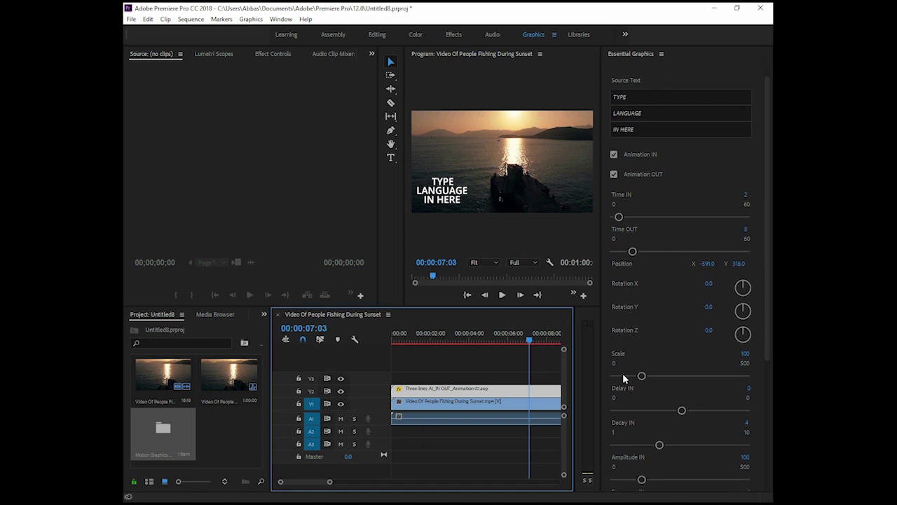
mouse_move(642, 376)
mouse_down()
mouse_move(676, 377)
mouse_move(640, 376)
mouse_up()
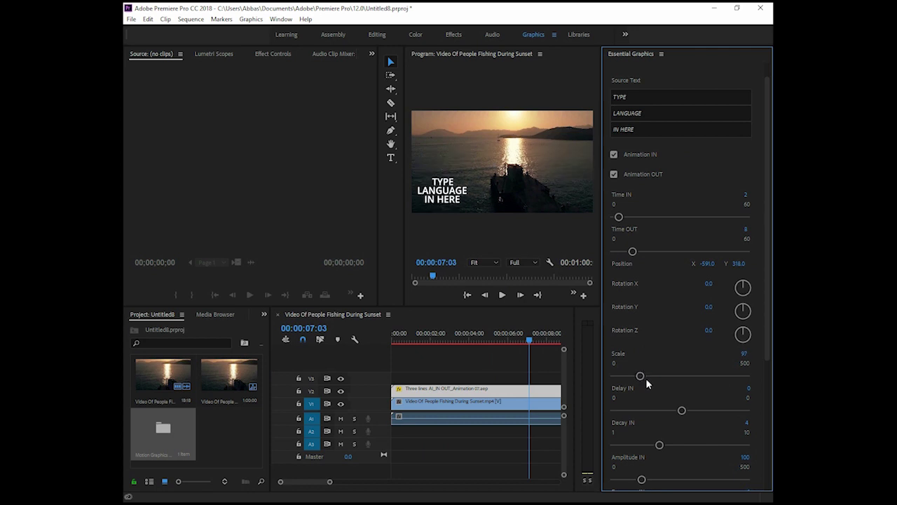
scroll(646, 378, down, 1)
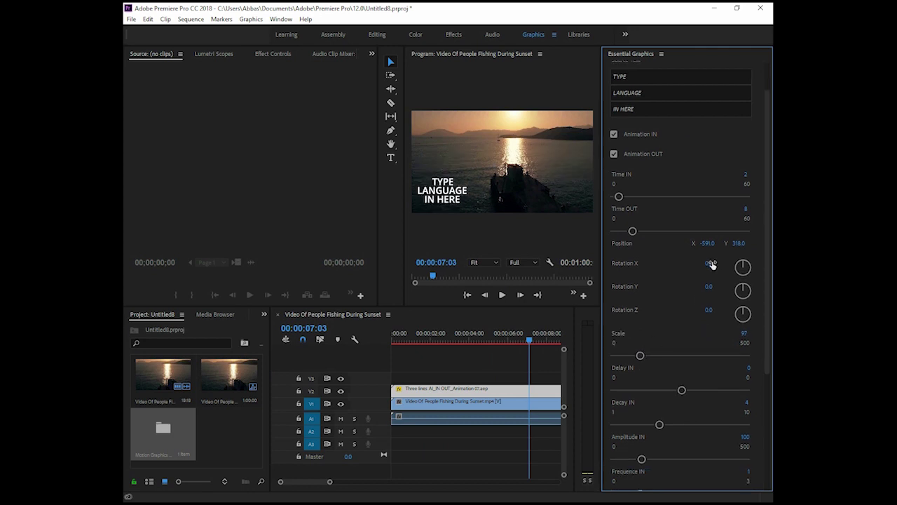
drag(711, 264, 652, 264)
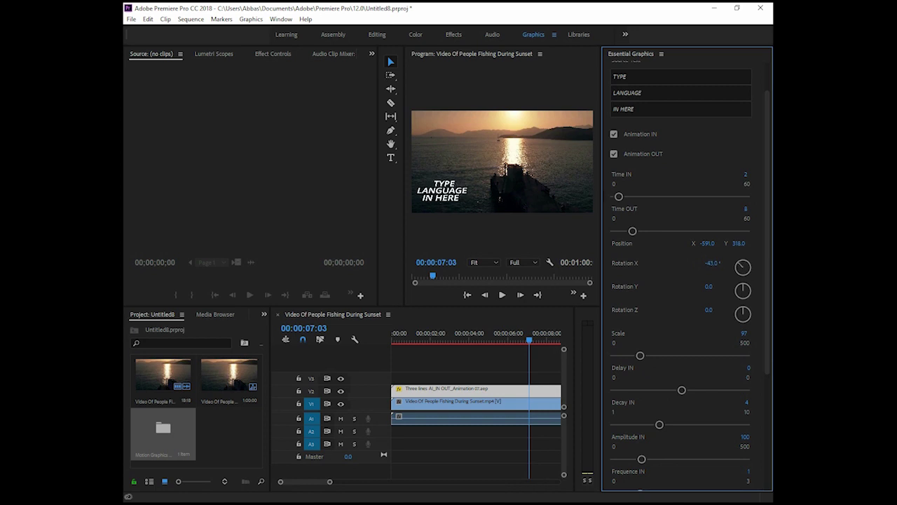
drag(710, 287, 713, 311)
Reset Rotation X, Y and Z to 0°
text(0)
click(710, 286)
text(0)
click(712, 264)
text(0)
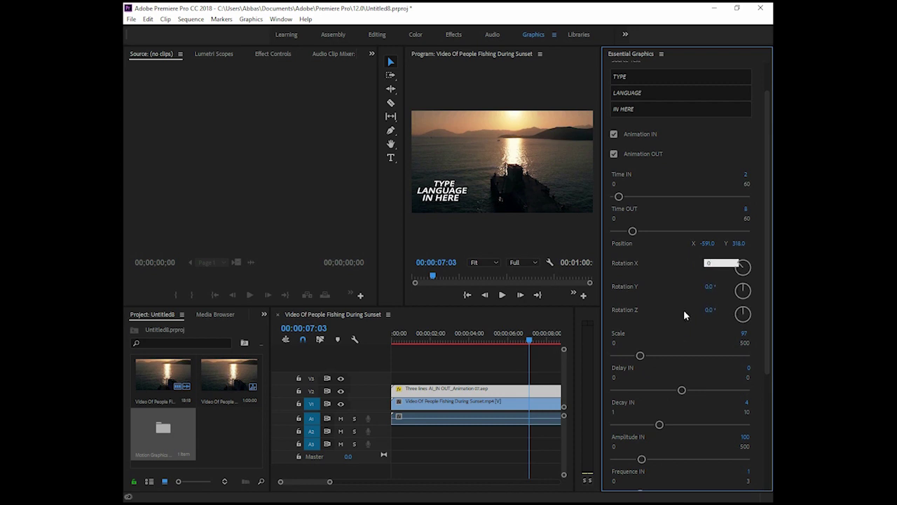
key(Return)
scroll(631, 326, down, 4)
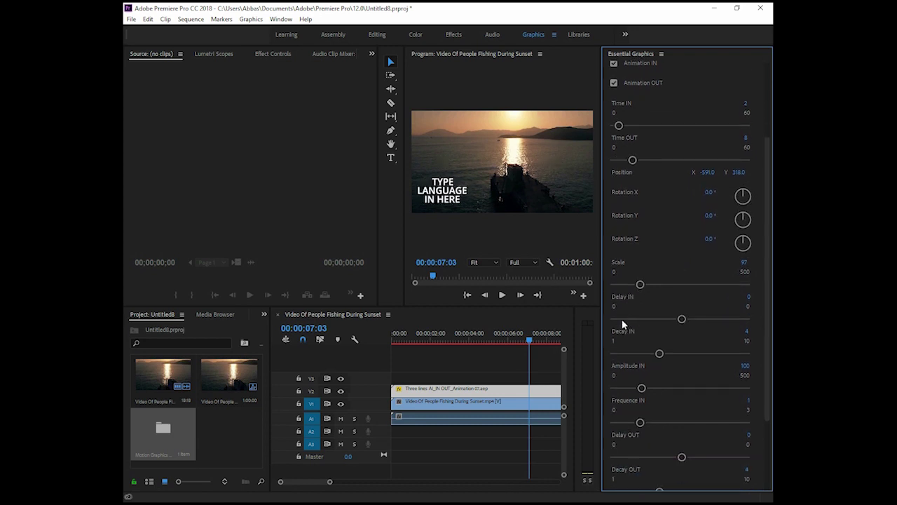
scroll(615, 305, down, 4)
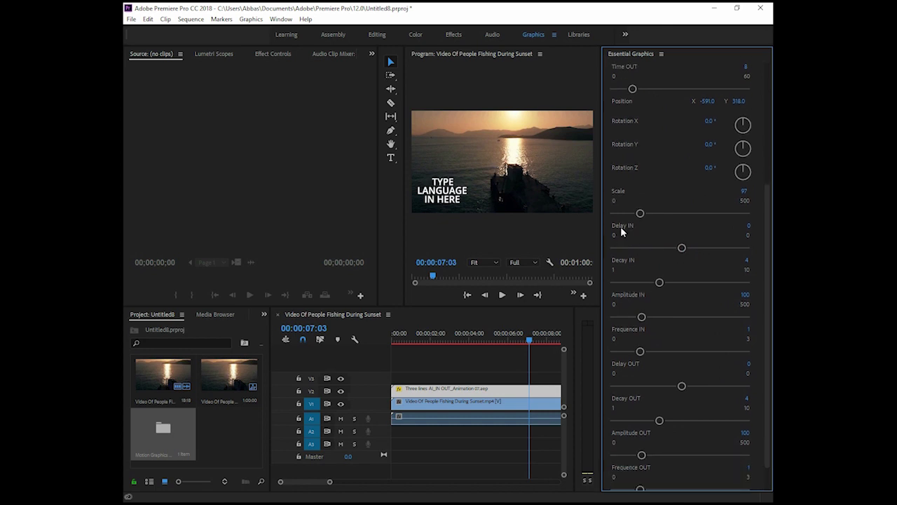
Raise Delay IN, preview the staggered line entrance, then drag Delay IN back to its minimum
drag(447, 334, 433, 340)
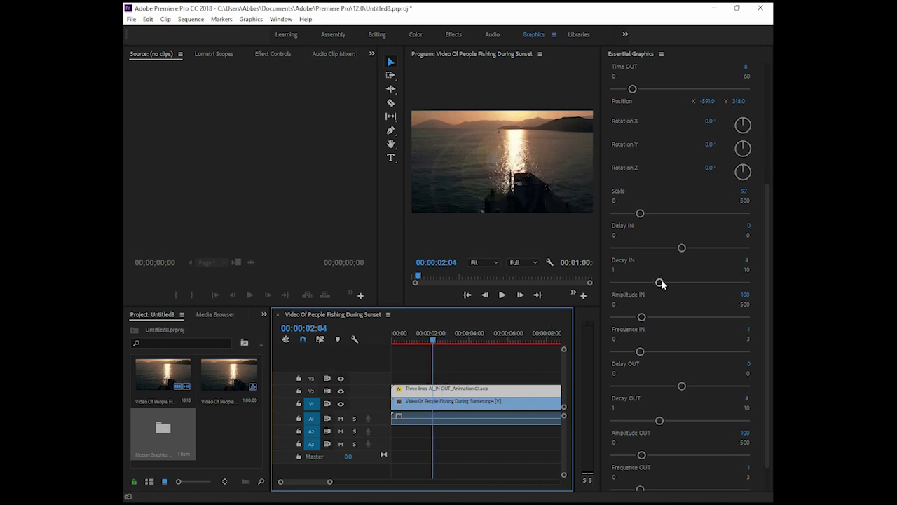
click(442, 341)
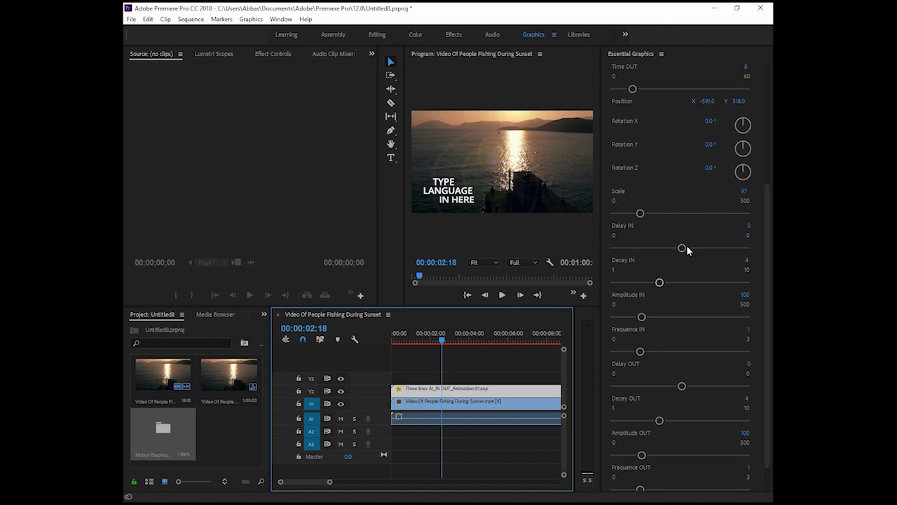
drag(682, 249, 733, 249)
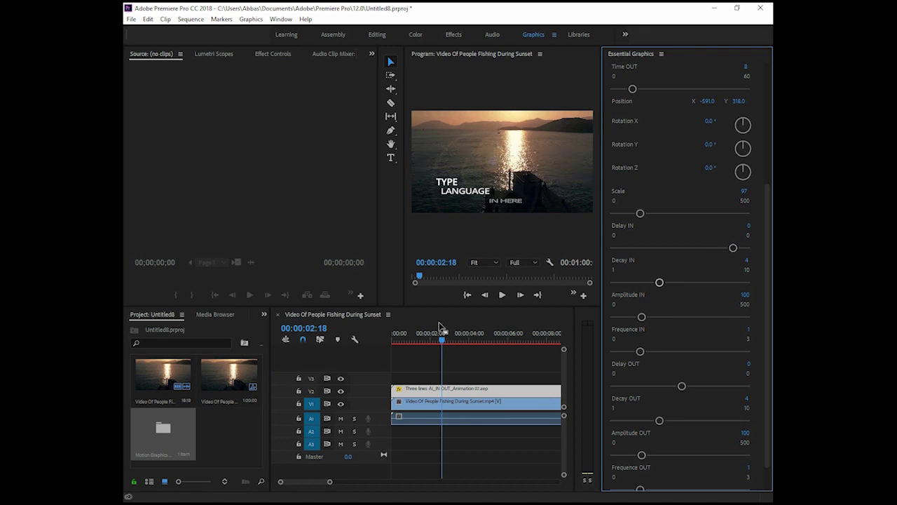
click(422, 335)
click(502, 296)
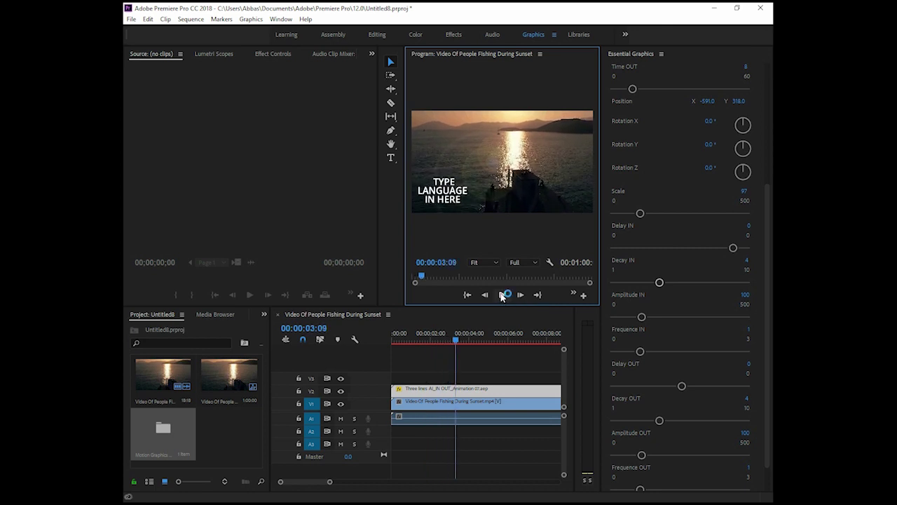
drag(733, 247, 623, 251)
click(430, 338)
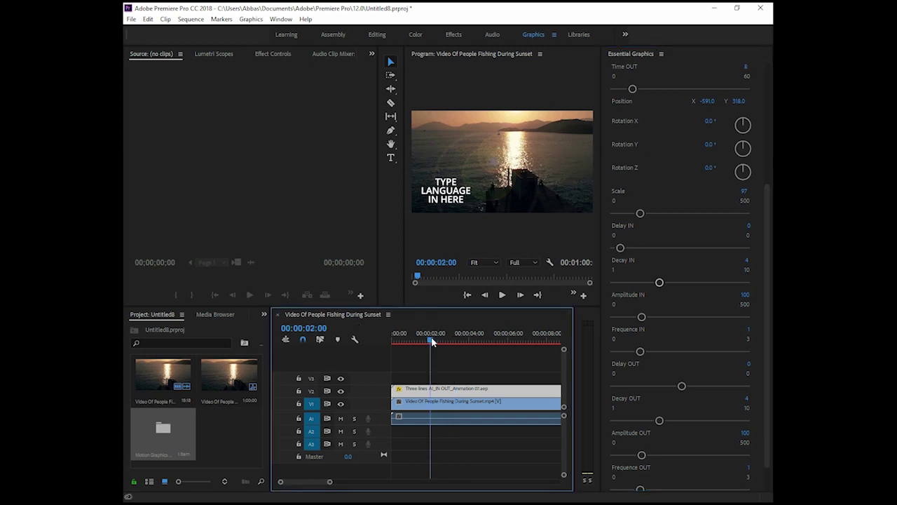
Raise Delay IN, set Decay IN to 3 and Amplitude IN to 128, and raise Frequence IN
click(502, 298)
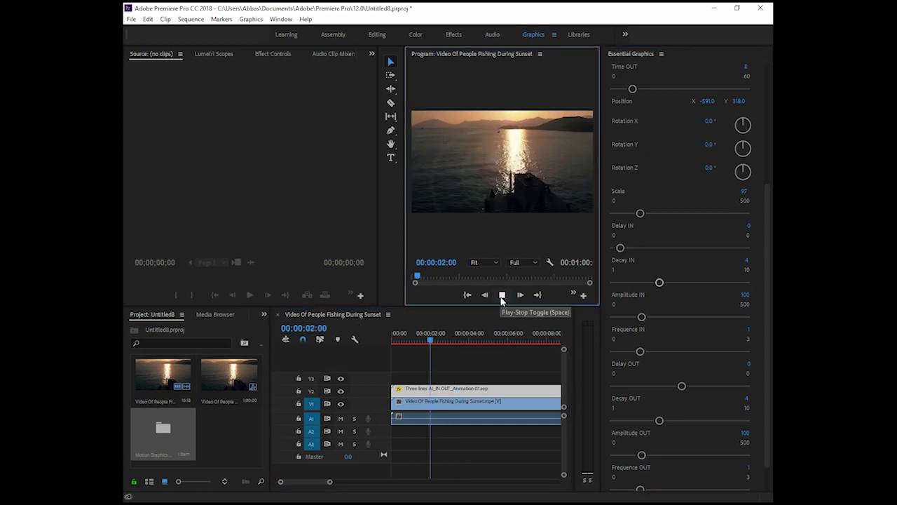
click(502, 295)
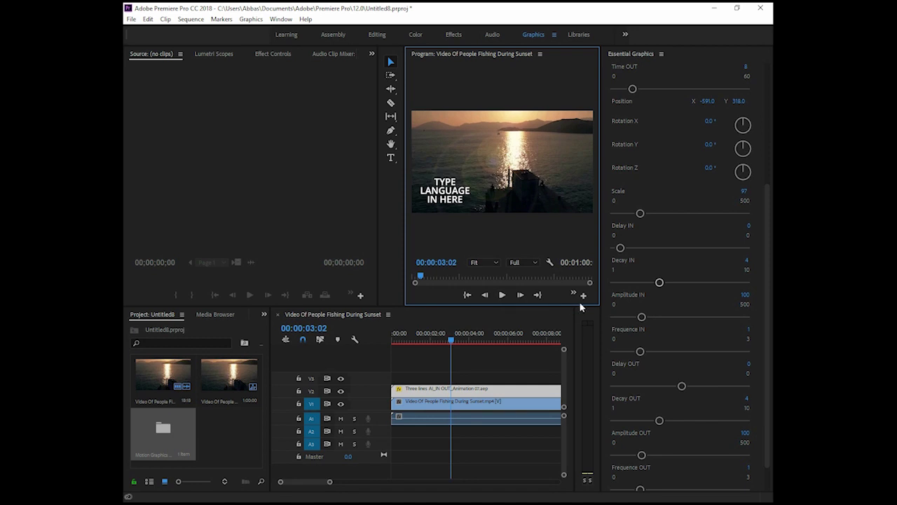
drag(621, 249, 722, 251)
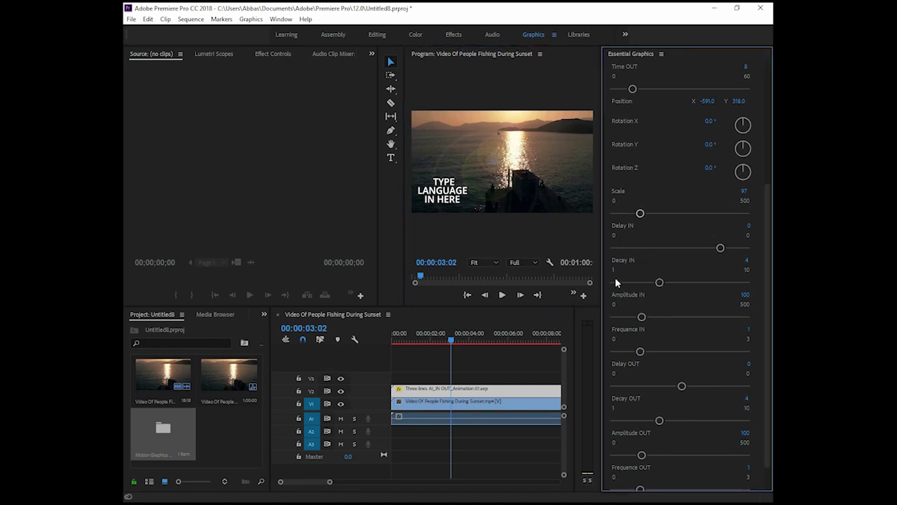
mouse_move(659, 282)
mouse_down()
mouse_move(635, 282)
mouse_move(655, 284)
mouse_move(648, 282)
mouse_up()
drag(713, 250, 710, 250)
mouse_move(647, 285)
mouse_down()
mouse_move(636, 285)
mouse_move(649, 284)
mouse_up()
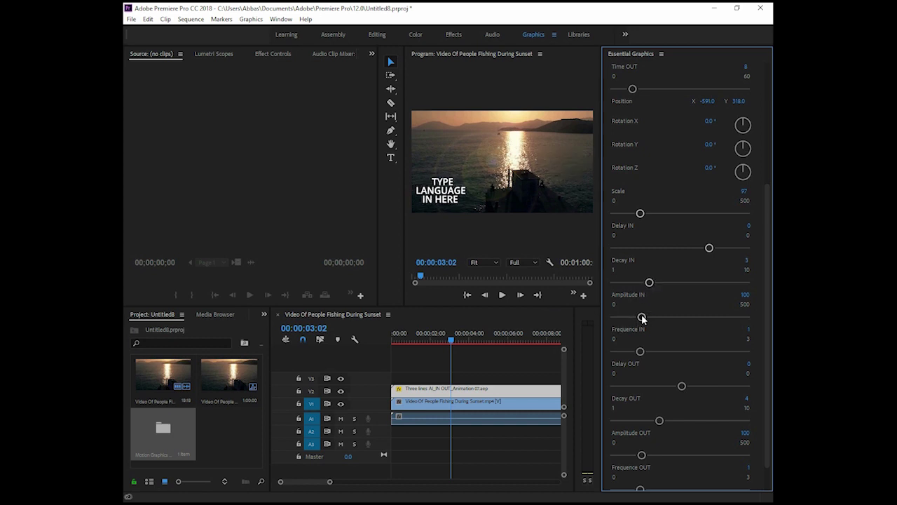
mouse_move(642, 317)
mouse_down()
mouse_move(657, 317)
mouse_move(649, 317)
mouse_up()
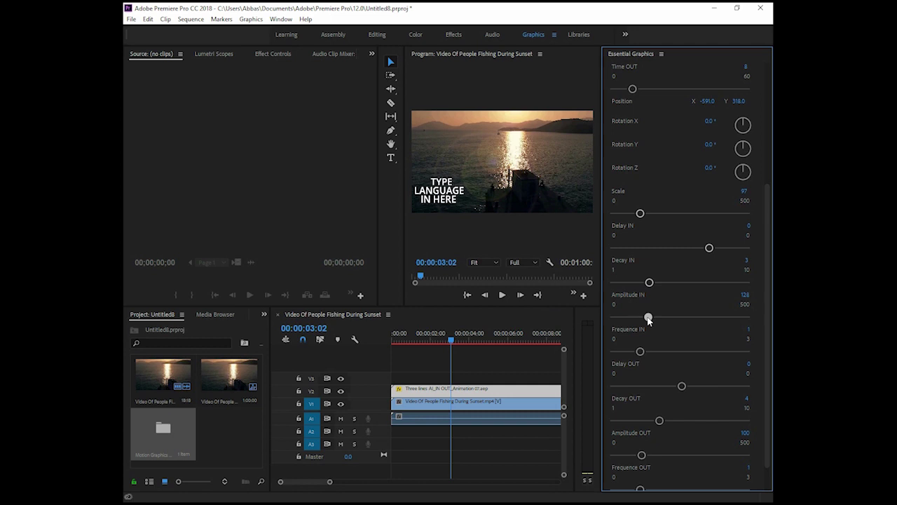
drag(640, 352, 663, 353)
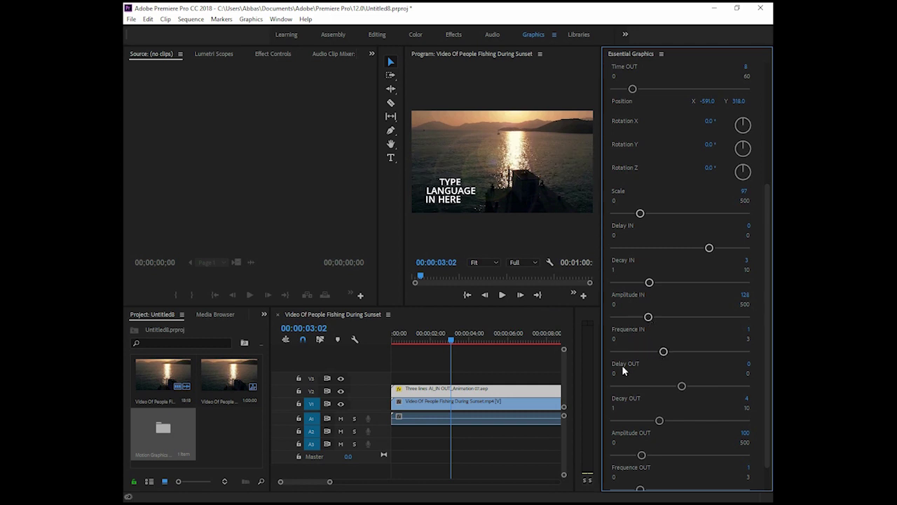
Replay the title's entrance from 00:00:01:16 to check the new animation
click(420, 341)
click(502, 295)
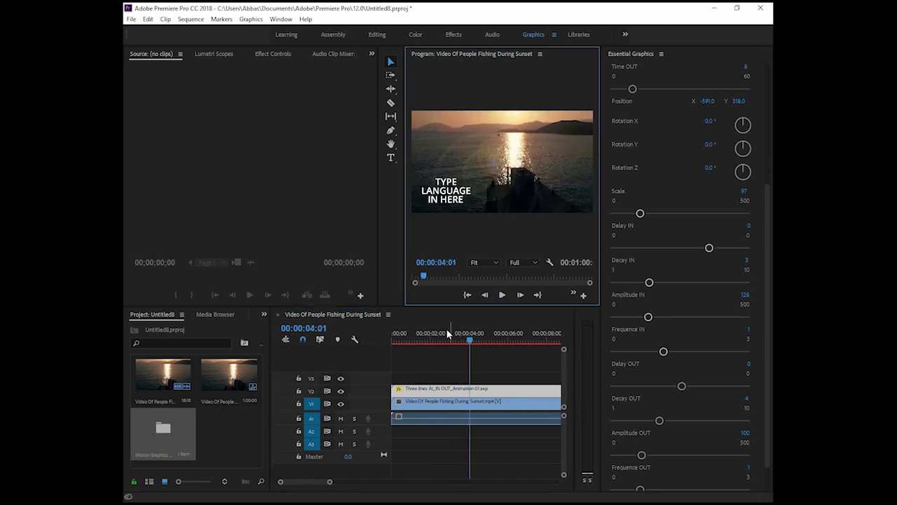
click(420, 341)
click(502, 295)
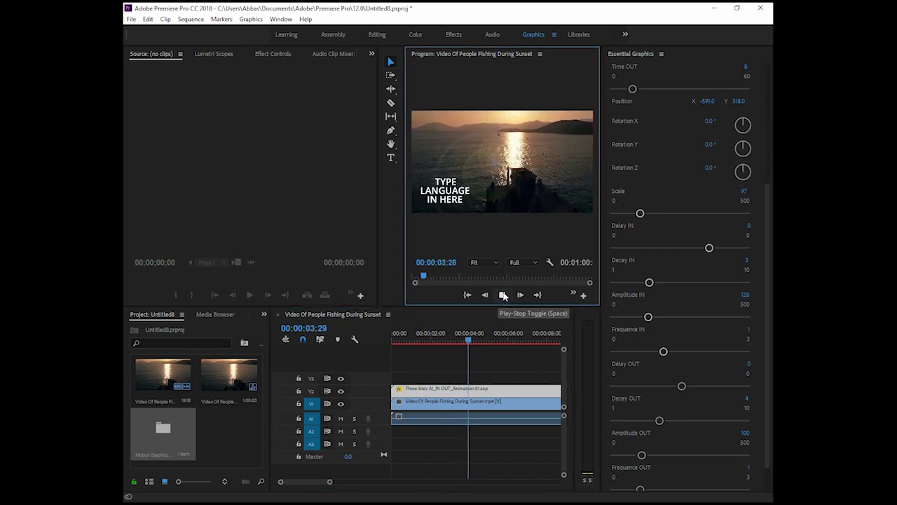
click(502, 295)
scroll(688, 341, down, 2)
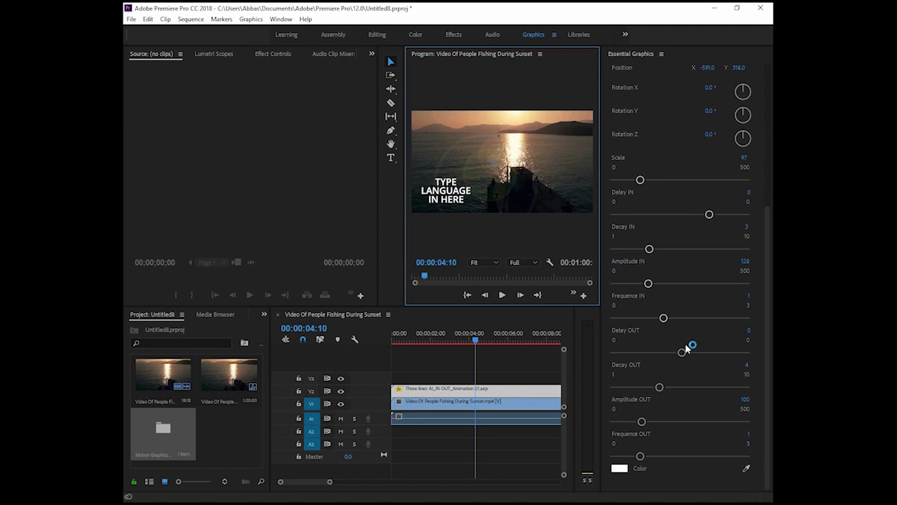
click(620, 469)
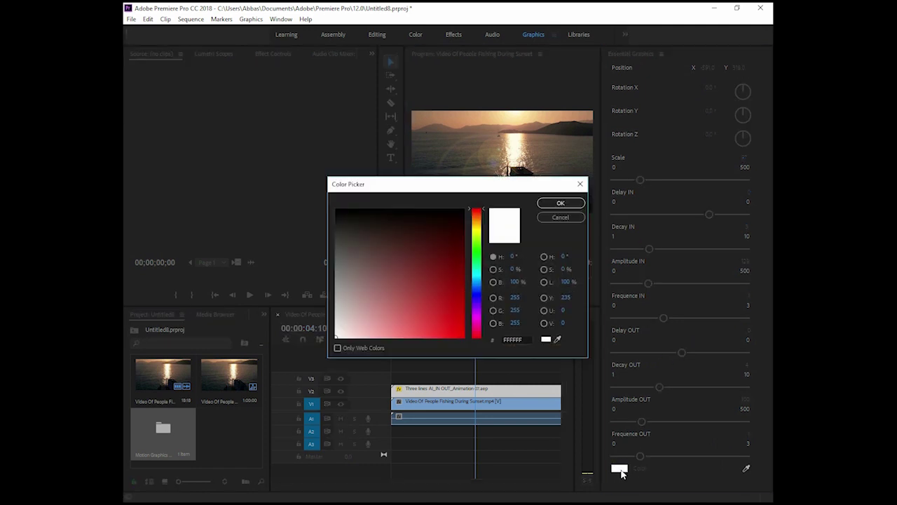
click(460, 204)
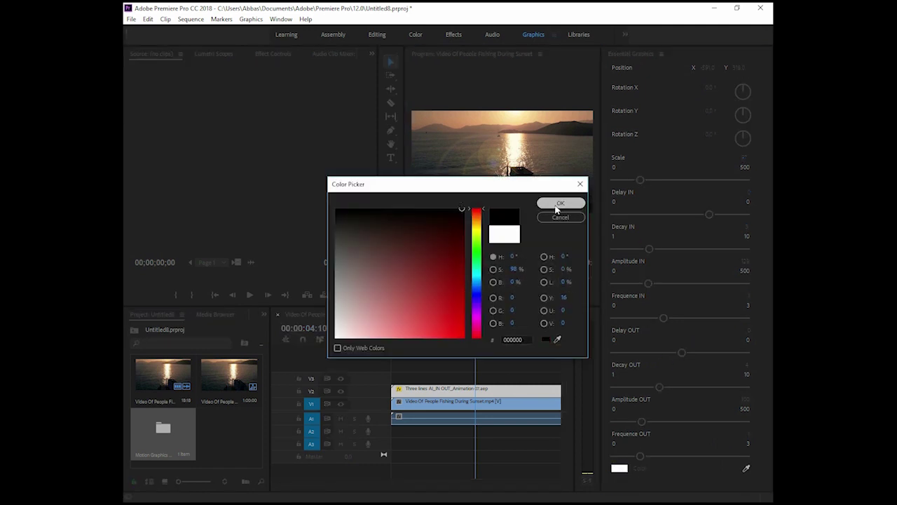
click(561, 202)
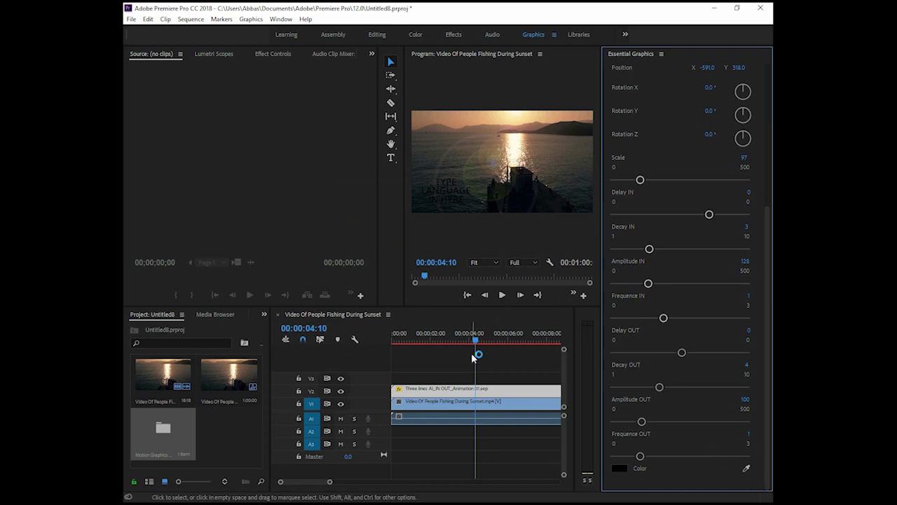
click(620, 468)
click(564, 202)
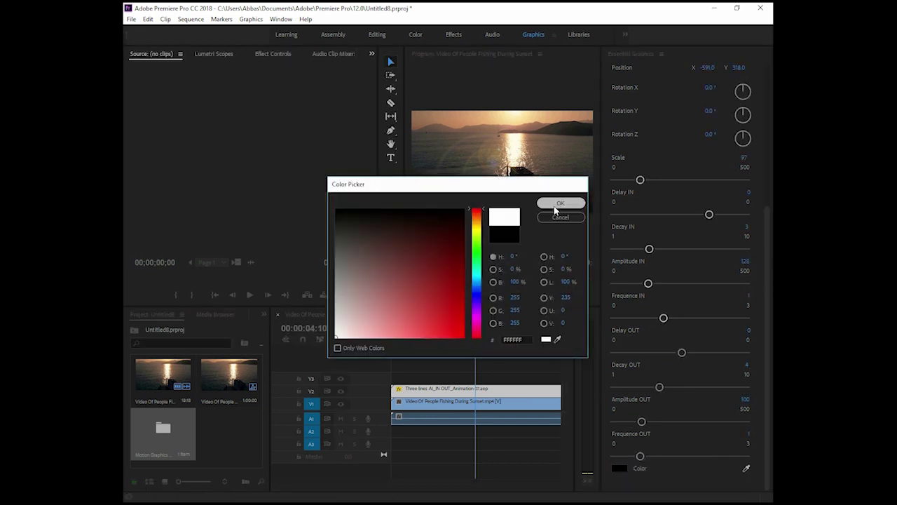
click(457, 340)
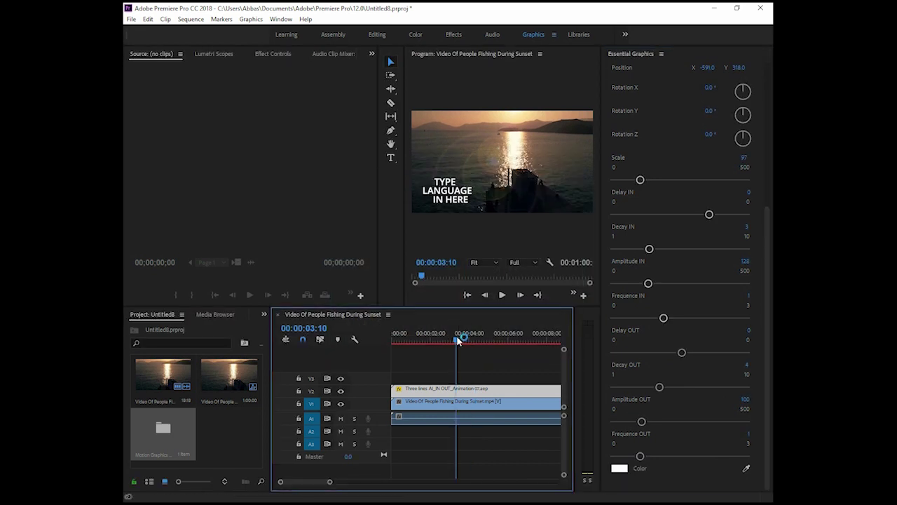
Show the title template browser and delete the old three-line title from track V2
scroll(662, 276, up, 5)
scroll(652, 87, up, 2)
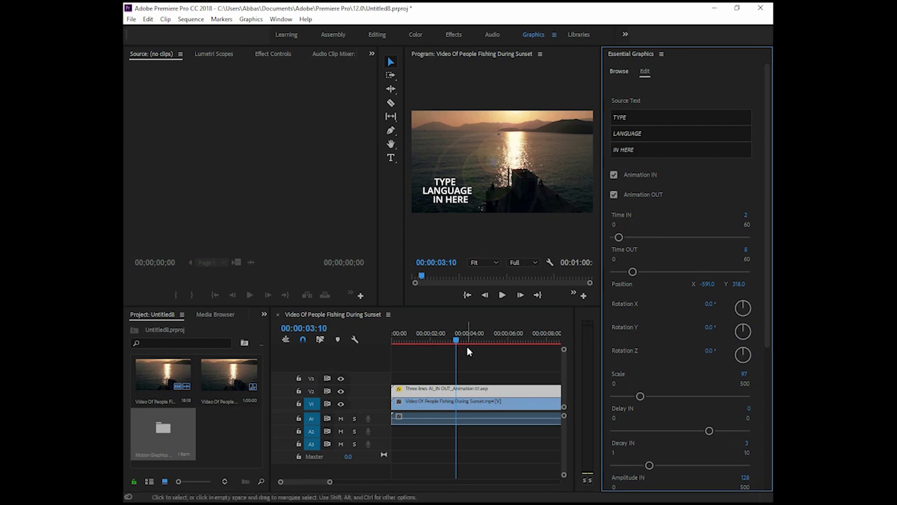
click(617, 71)
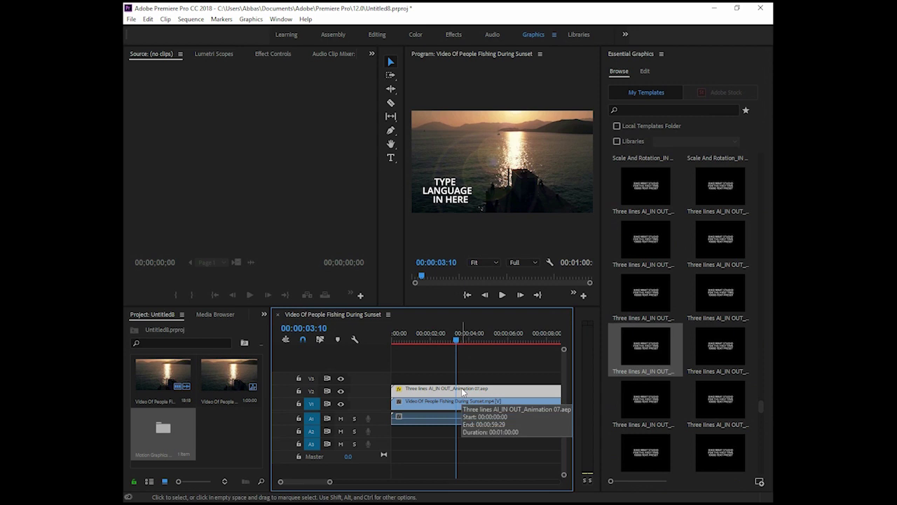
key(Delete)
Place a Bikomart Position and rotation template on V2, preview its animation, and select it
drag(760, 403, 765, 359)
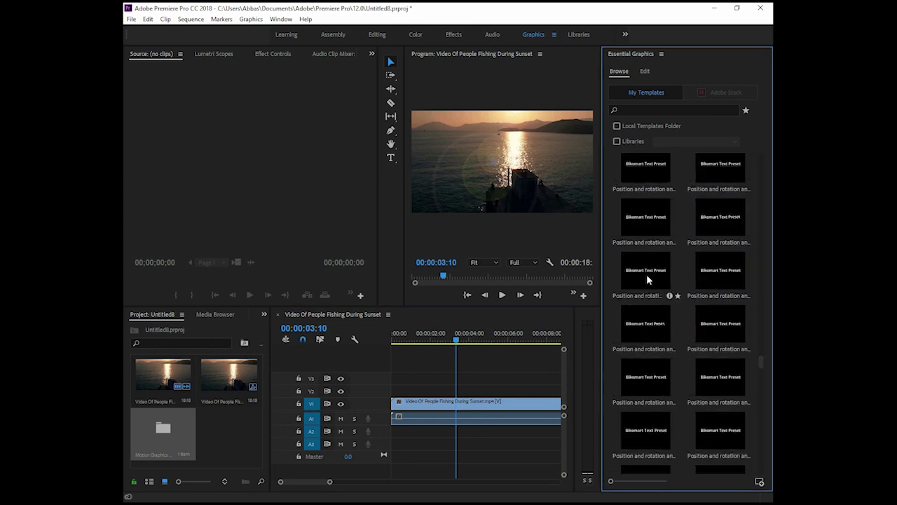
drag(640, 275, 390, 396)
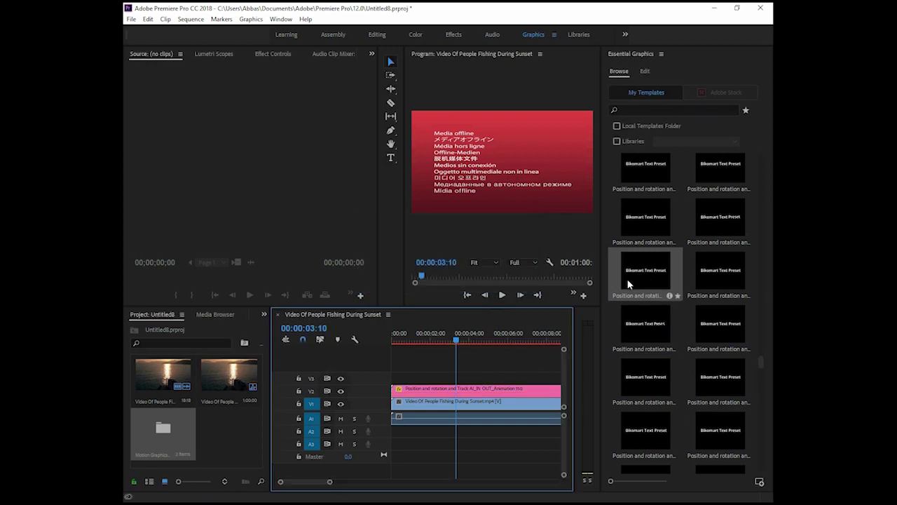
click(396, 340)
drag(395, 340, 413, 344)
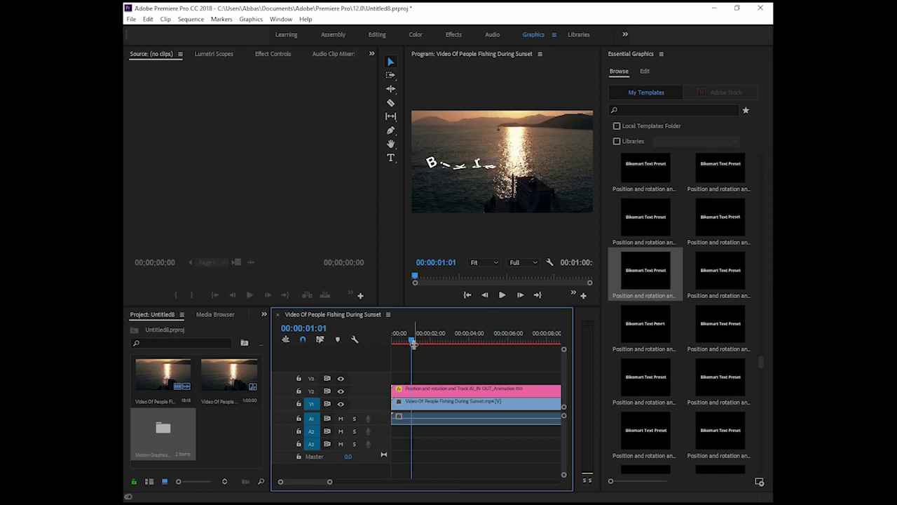
click(440, 389)
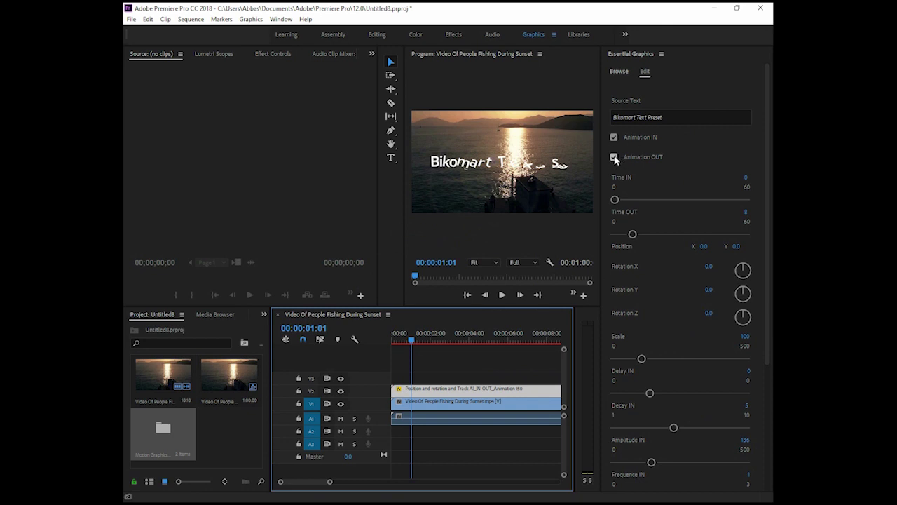
Turn off Animation OUT, shrink the title to Scale 49, and set Position X to -532
click(633, 137)
click(614, 157)
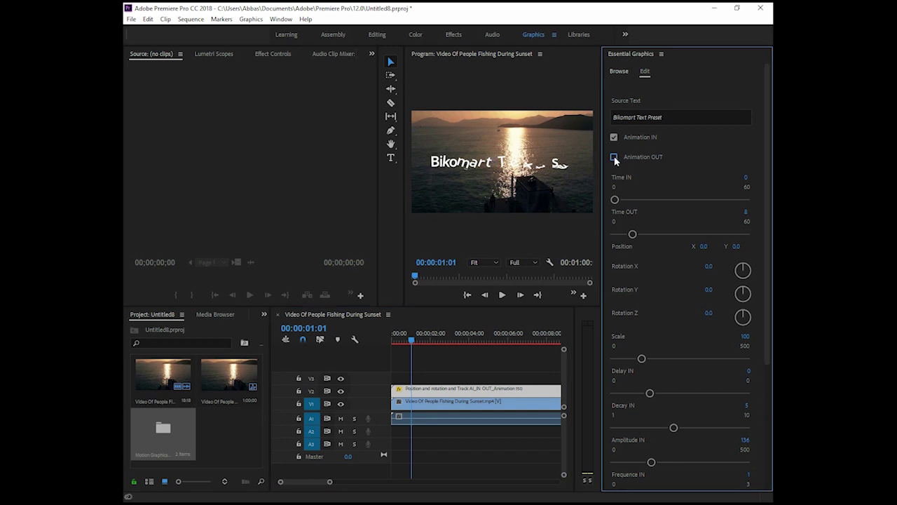
drag(415, 339, 455, 340)
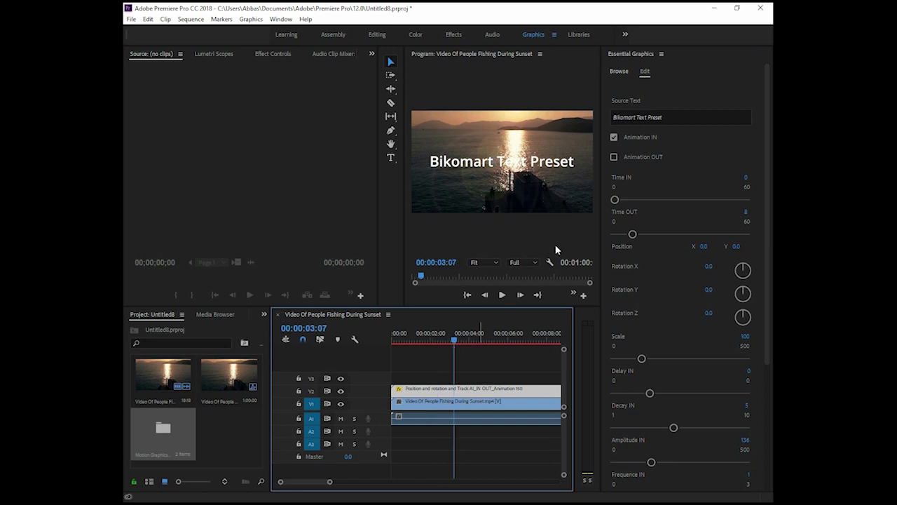
drag(641, 358, 627, 361)
drag(704, 246, 662, 246)
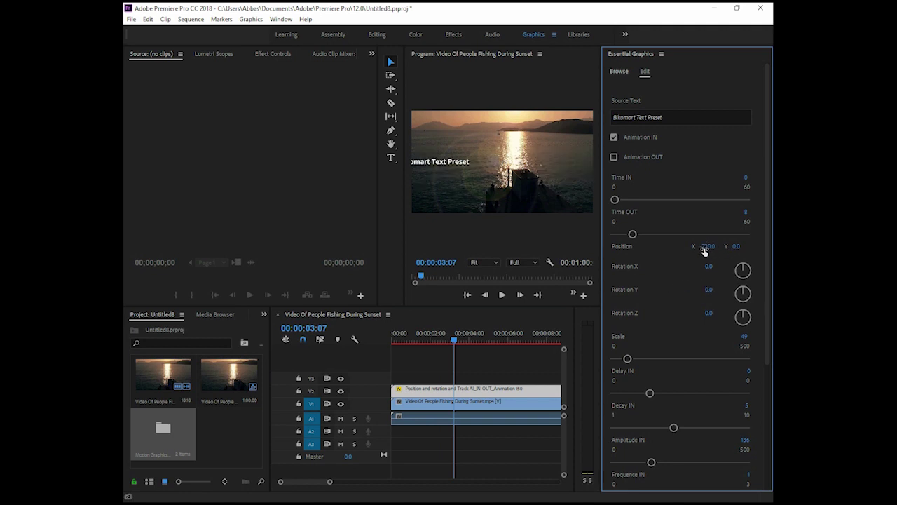
mouse_move(708, 246)
mouse_down()
mouse_move(720, 246)
mouse_move(675, 261)
mouse_move(710, 246)
mouse_up()
Move the playhead to 00:00:04:01 and pick a Position And Scale Bikomart template
click(457, 341)
click(469, 341)
click(620, 72)
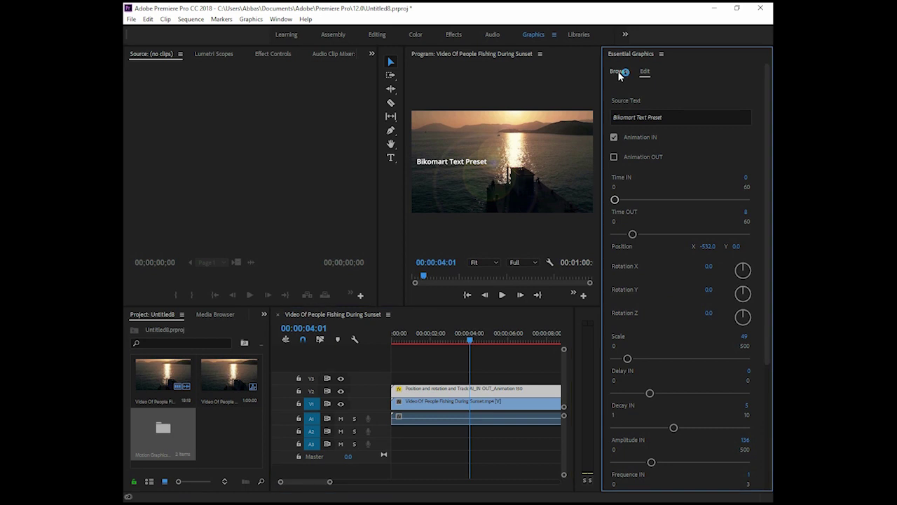
scroll(649, 195, down, 1)
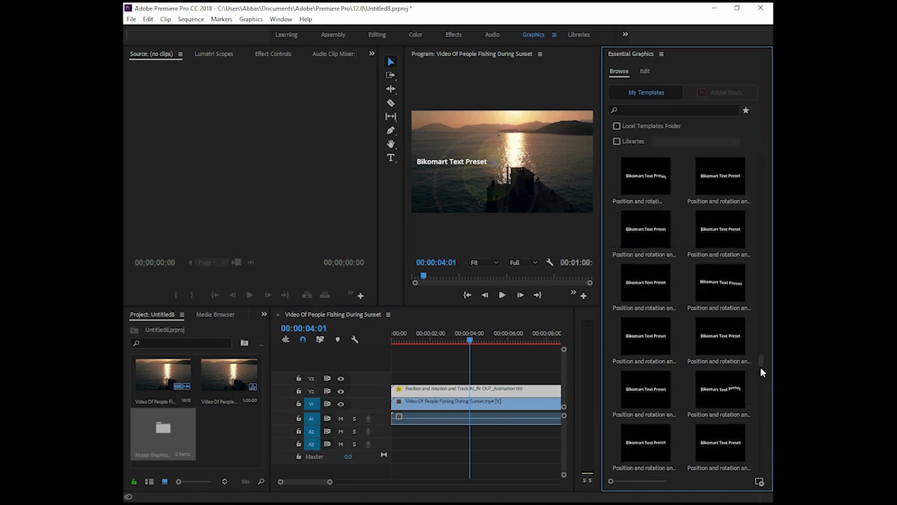
scroll(764, 356, up, 3)
mouse_move(645, 208)
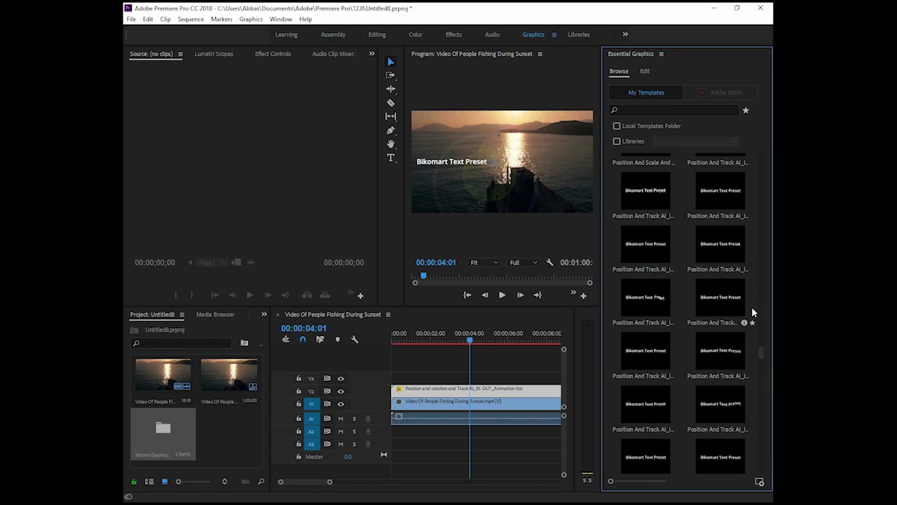
drag(760, 354, 762, 319)
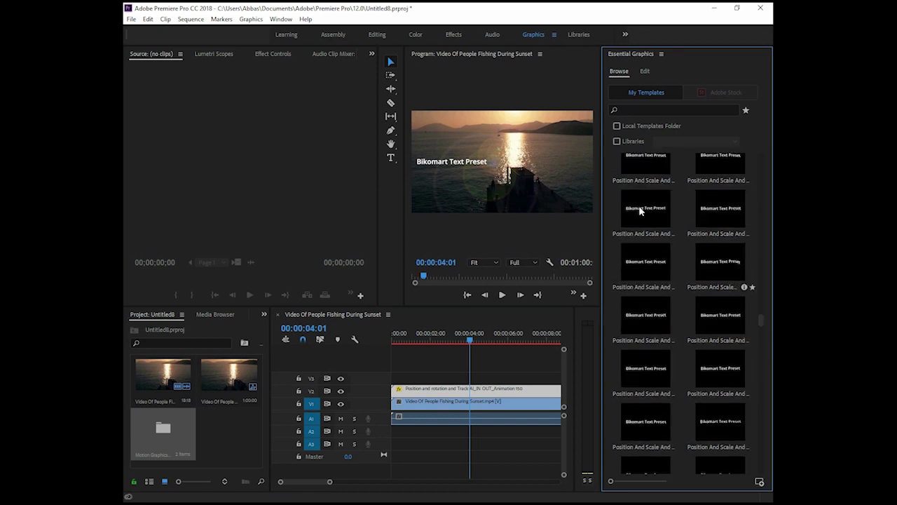
click(651, 204)
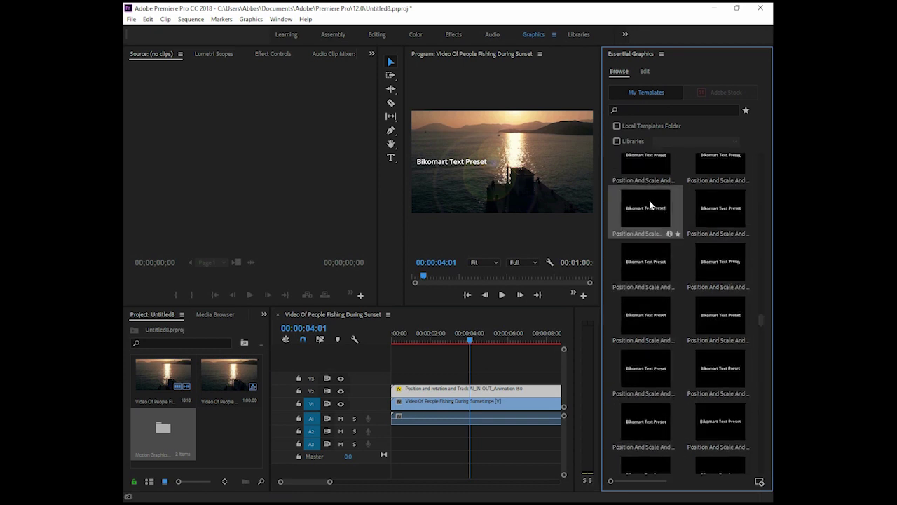
click(472, 391)
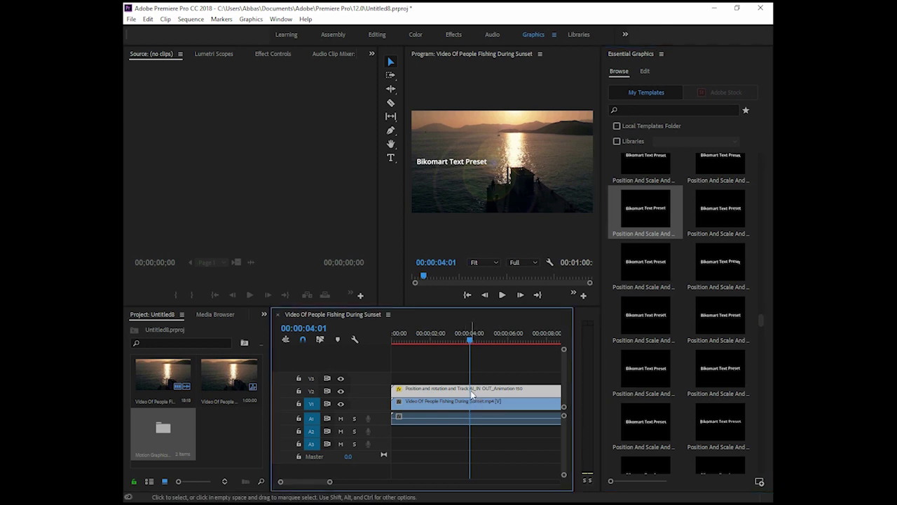
Cut the V2 title clip at 00:00:04:01 with the Razor tool and delete its second half
click(391, 104)
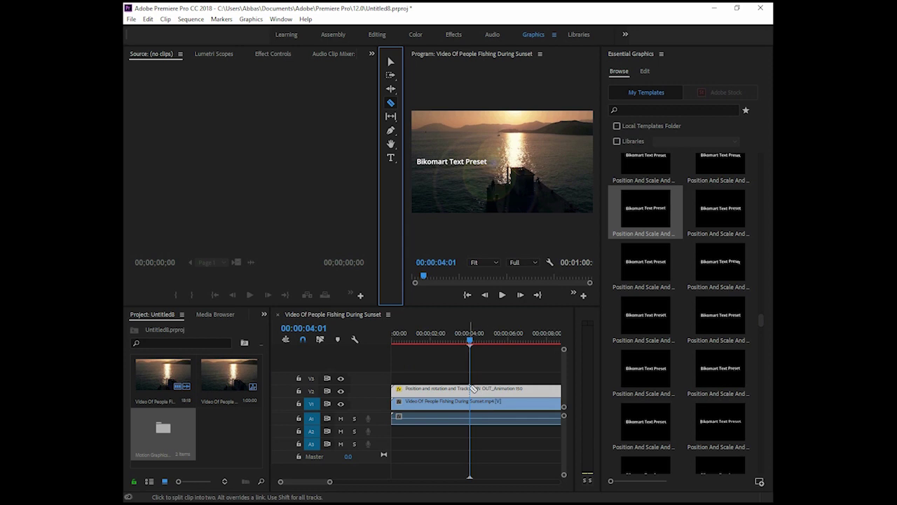
click(473, 389)
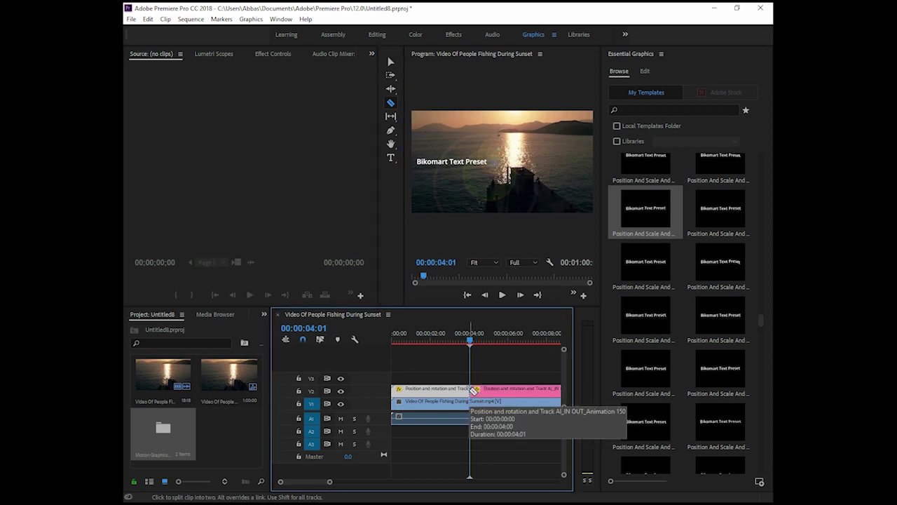
click(391, 62)
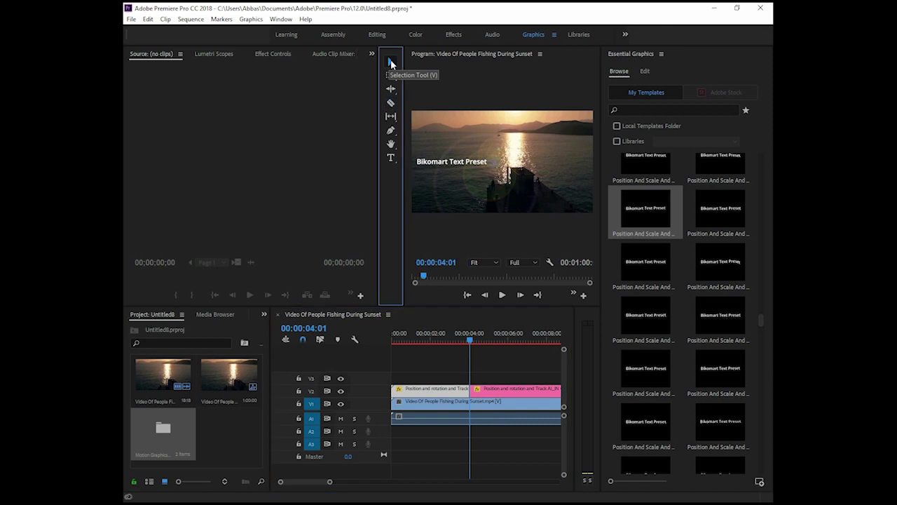
click(489, 390)
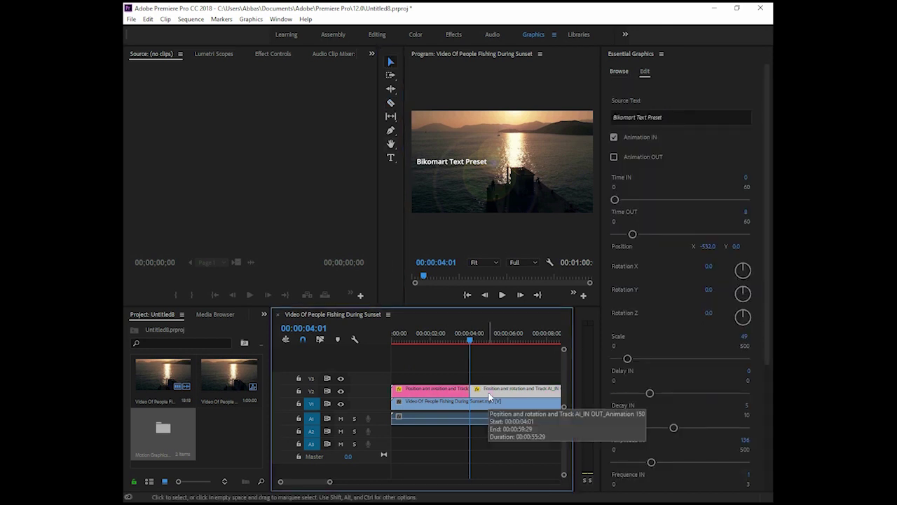
key(Delete)
Move the playhead to 00:00:03:10 and bring up the motion graphics template browser
click(457, 341)
click(618, 72)
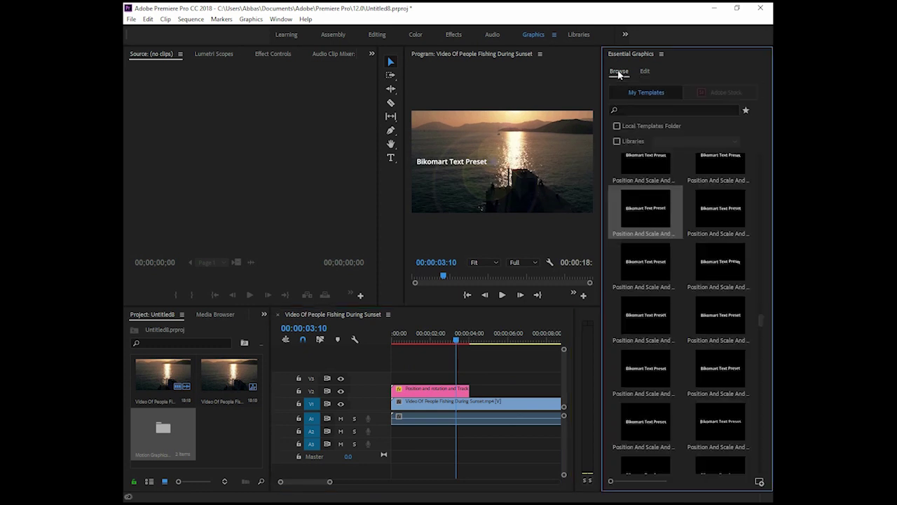
click(648, 211)
Place a second Bikomart Text Preset template after the first title on V2, save, and select it
drag(553, 299, 485, 379)
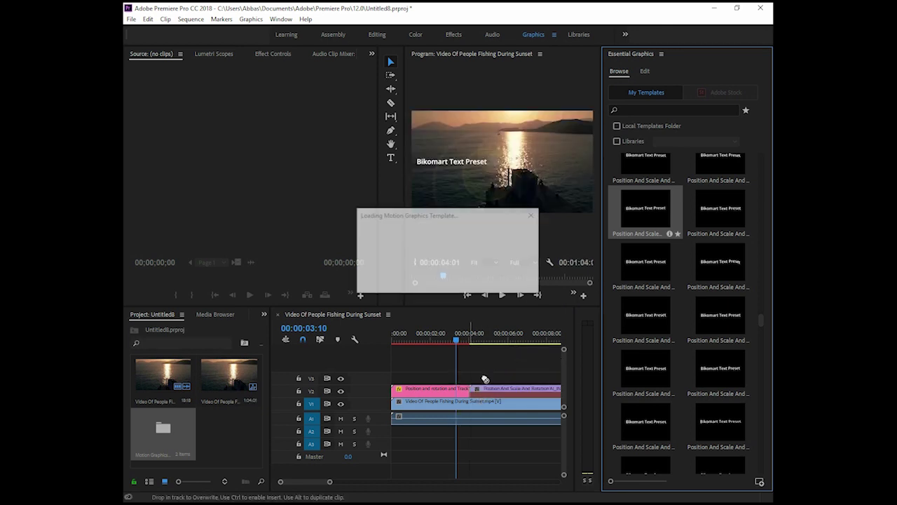
click(484, 341)
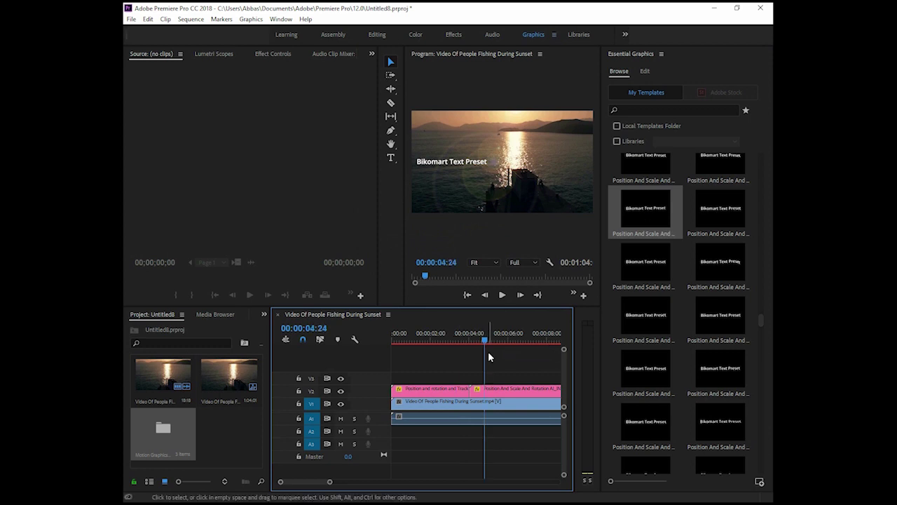
key(ctrl+s)
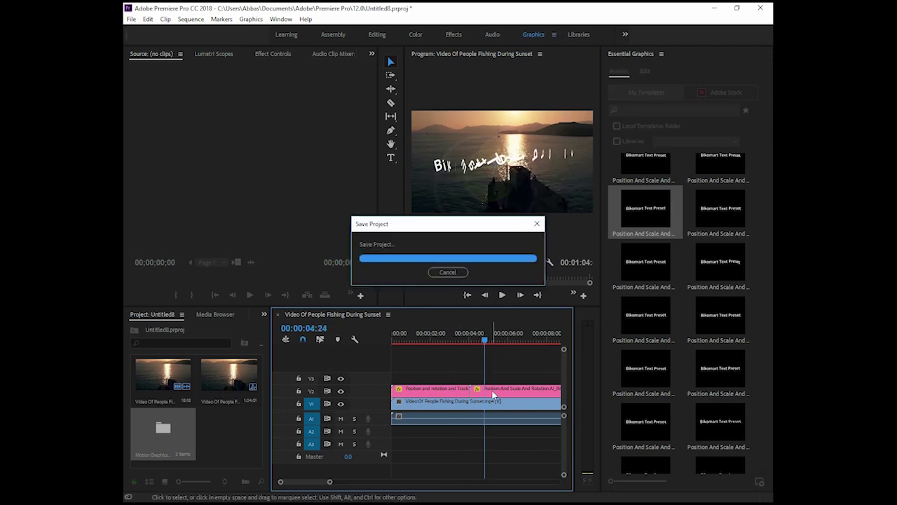
click(493, 393)
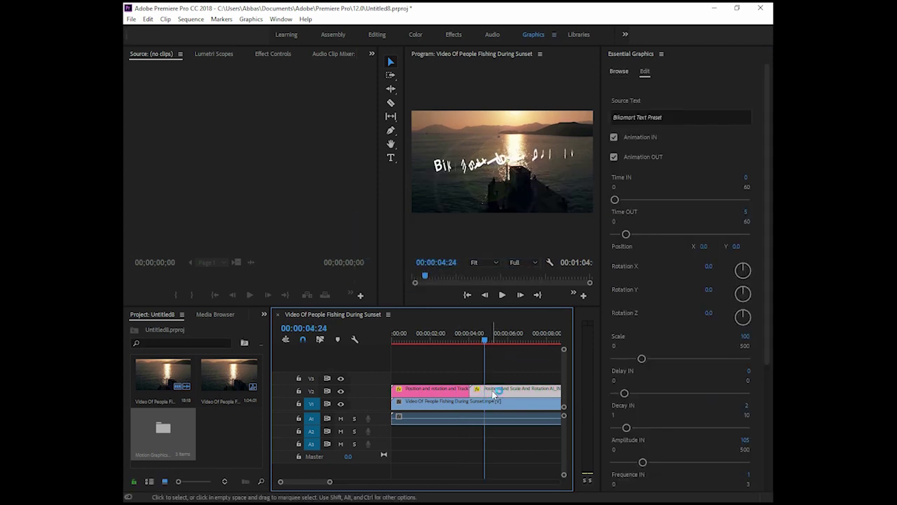
Disable Animation IN on the second title and scrub near 00:00:06:20 to preview its exit
click(615, 138)
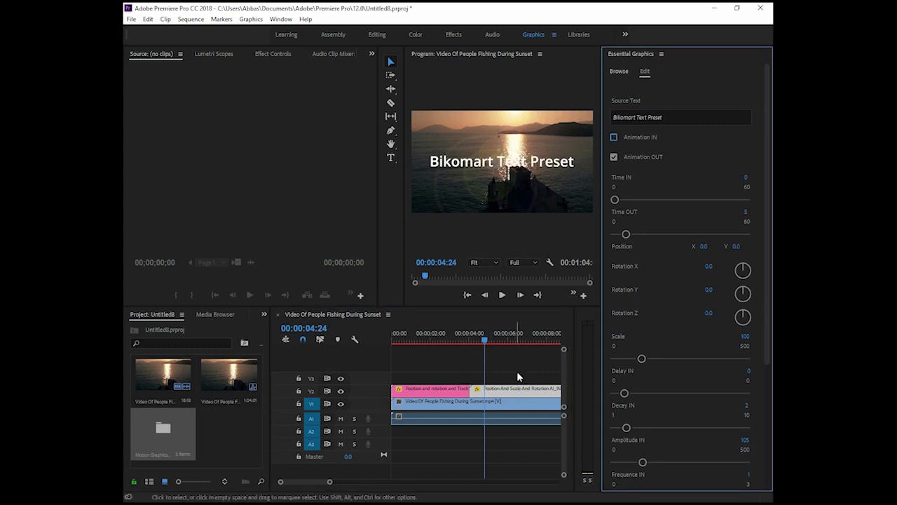
drag(512, 340, 551, 340)
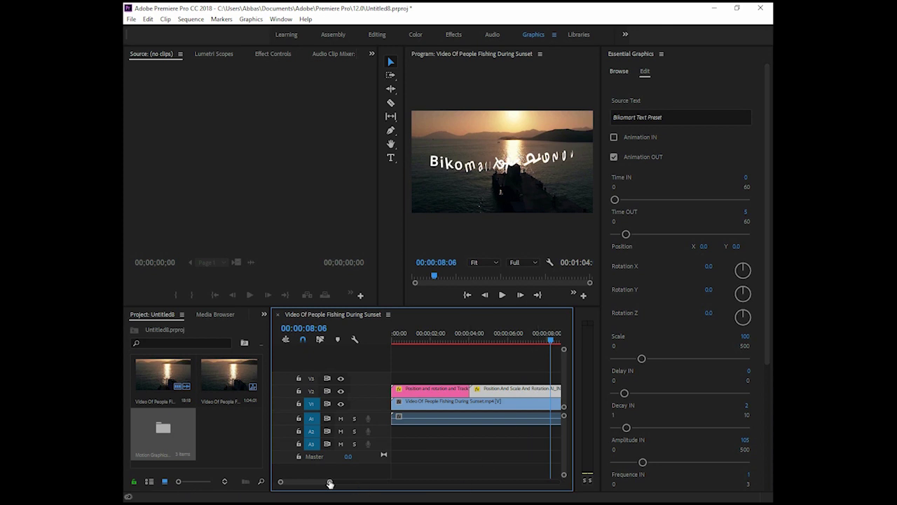
drag(330, 482, 333, 484)
click(499, 342)
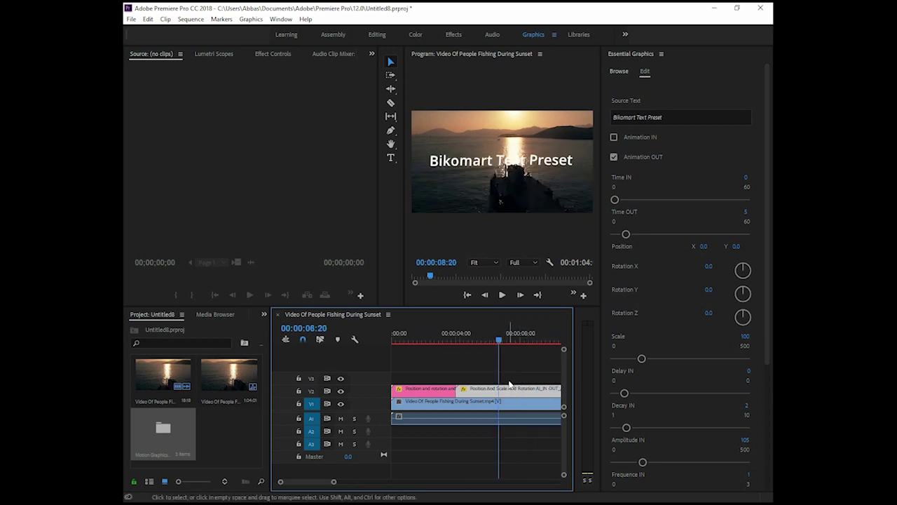
click(484, 335)
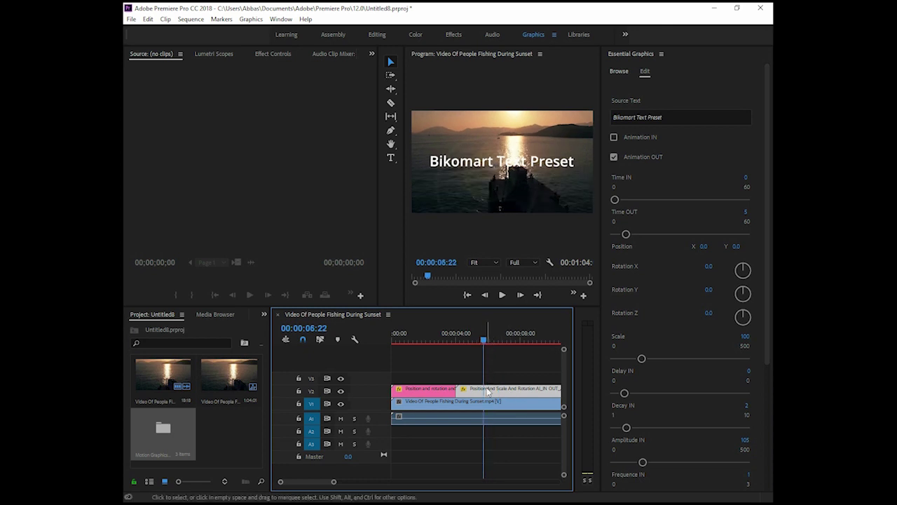
Razor-cut the second title clip and slide the short middle piece earlier on V2
click(391, 103)
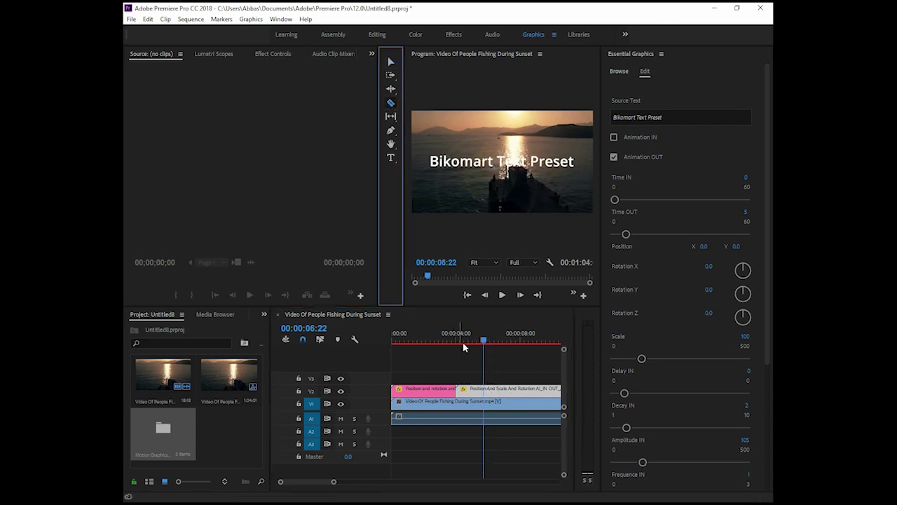
click(487, 393)
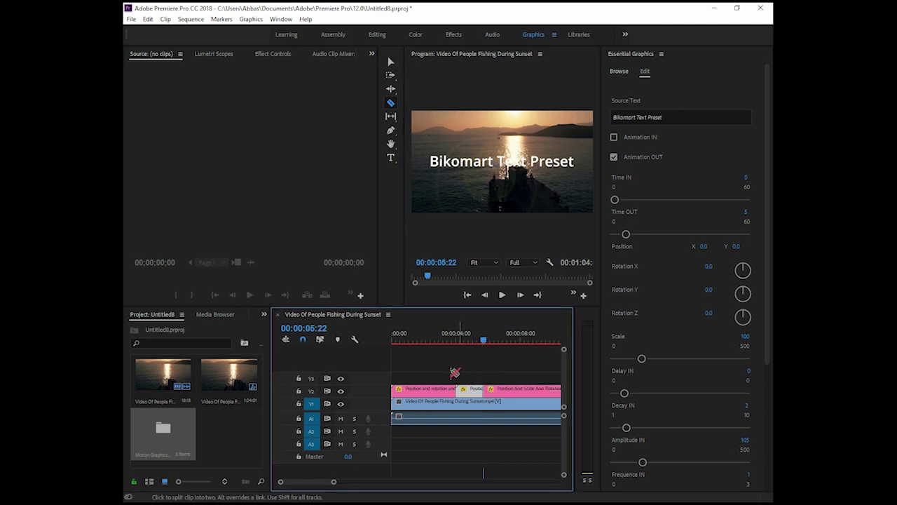
click(390, 62)
click(477, 394)
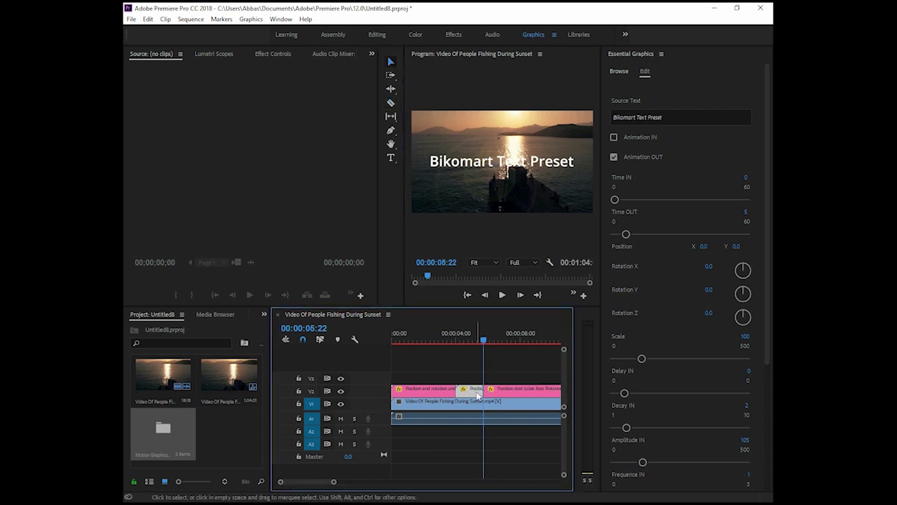
drag(477, 395, 470, 395)
drag(447, 337, 436, 340)
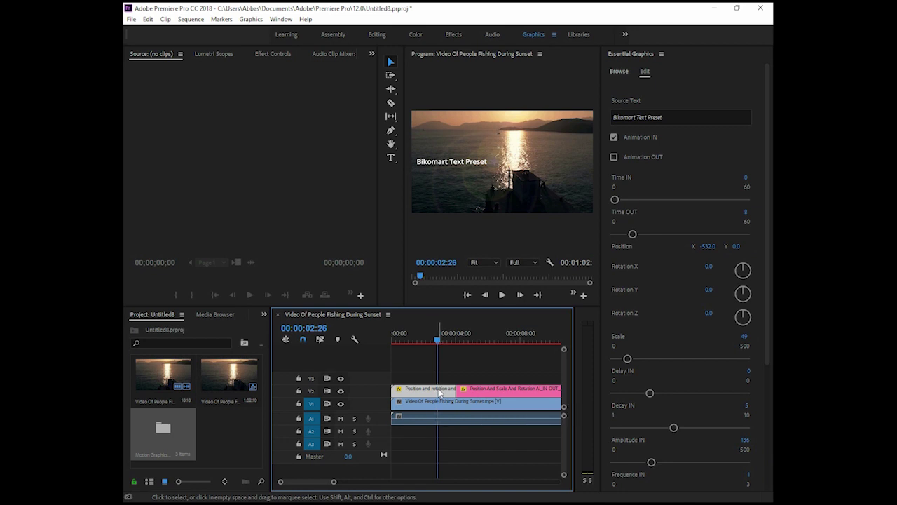
Copy Position X -532.0 from the first title and paste it into the second title
click(709, 246)
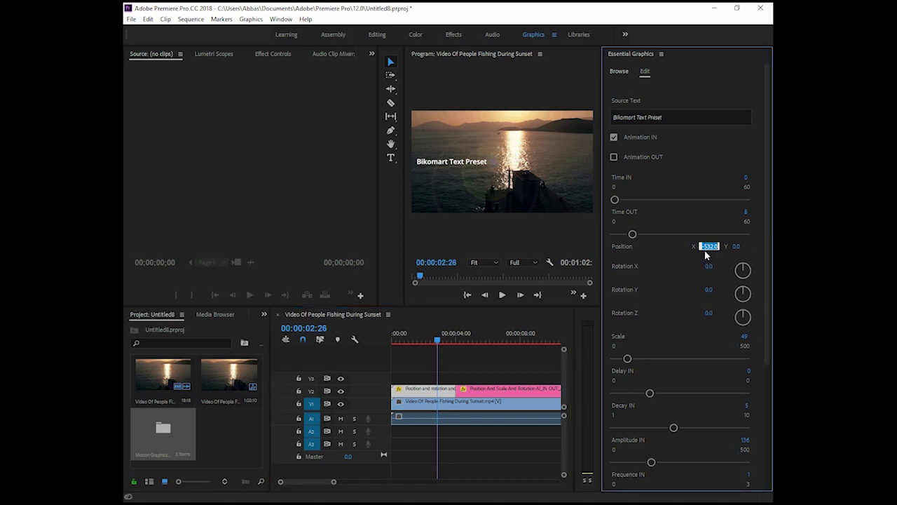
right_click(708, 246)
click(689, 282)
click(495, 390)
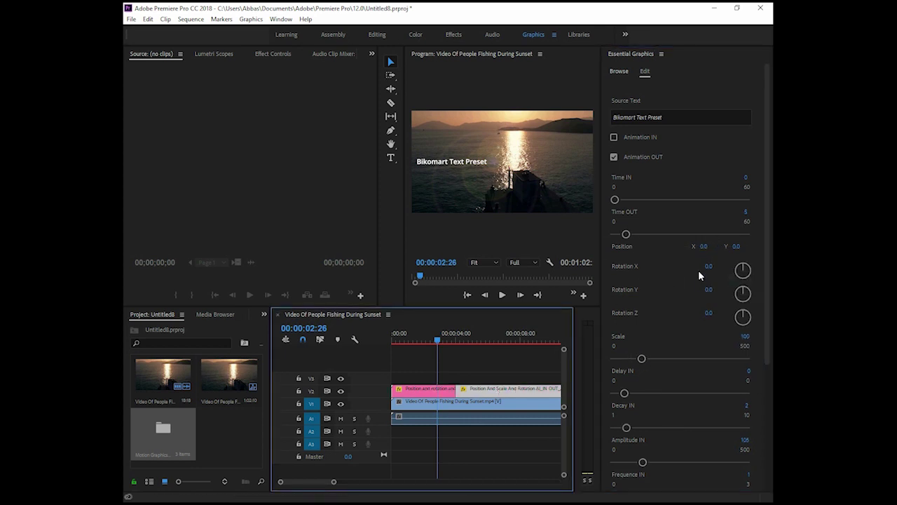
click(703, 247)
right_click(703, 247)
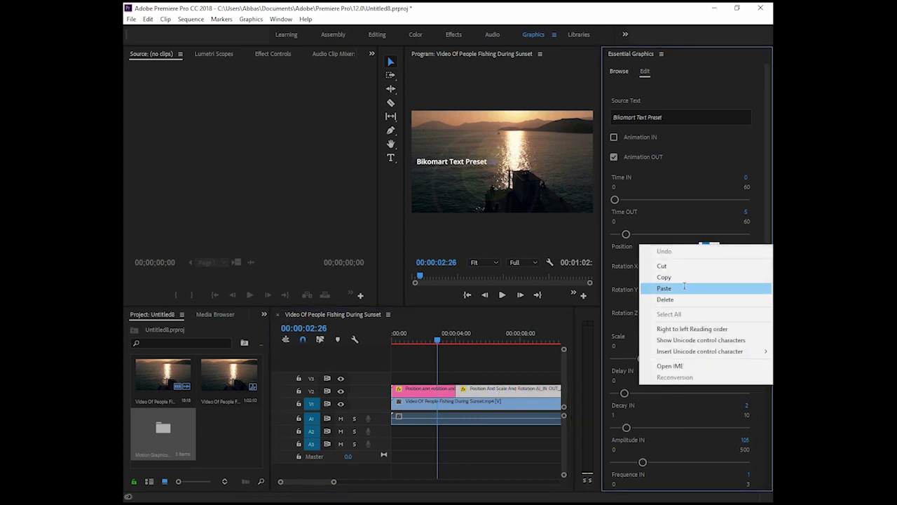
click(685, 286)
Copy Scale 49 from the first title to the second, then scrub to preview both titles
click(430, 395)
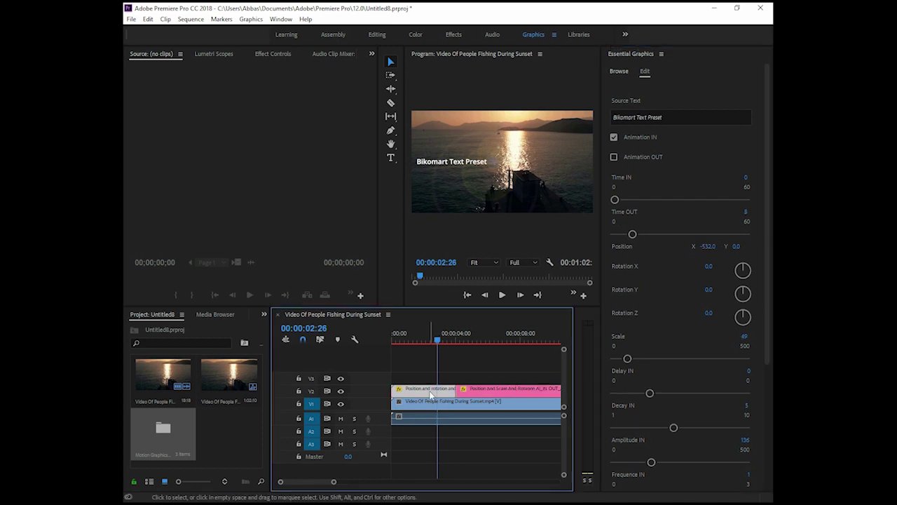
click(747, 338)
right_click(747, 337)
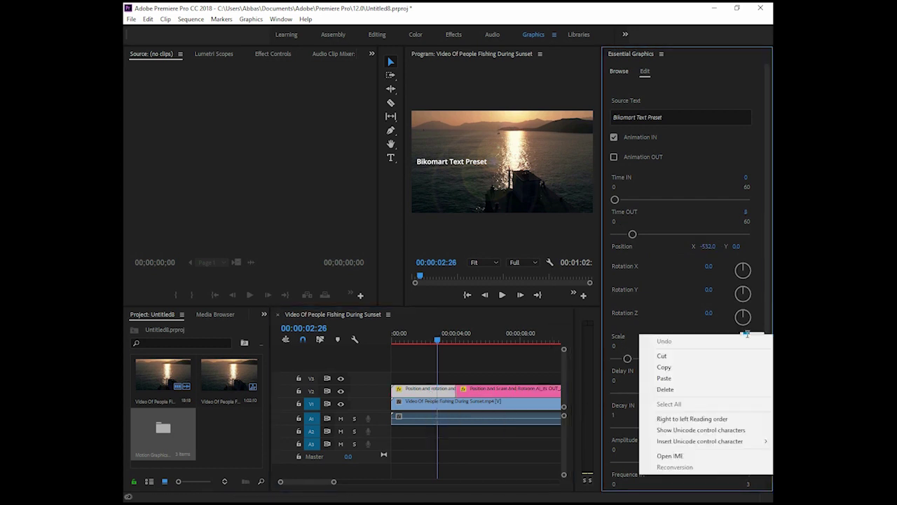
click(648, 367)
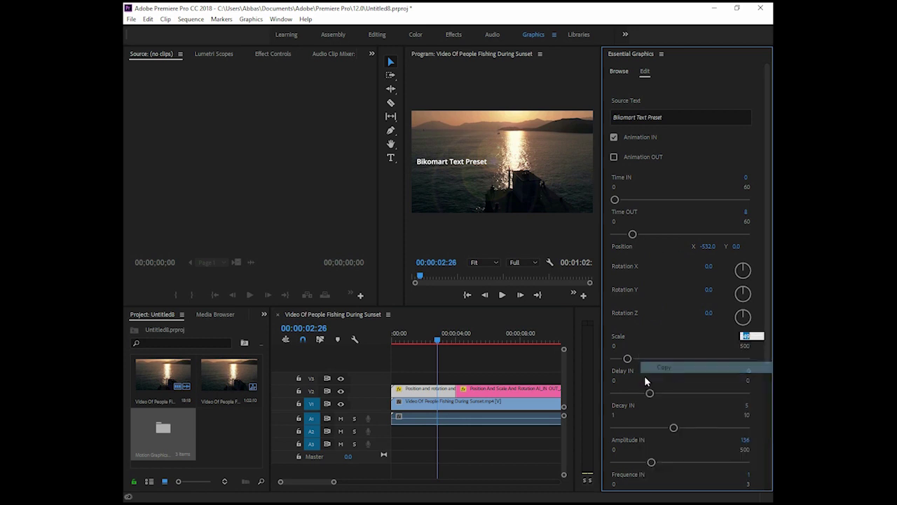
click(488, 389)
click(745, 337)
right_click(745, 337)
click(691, 377)
click(445, 336)
drag(445, 338, 424, 346)
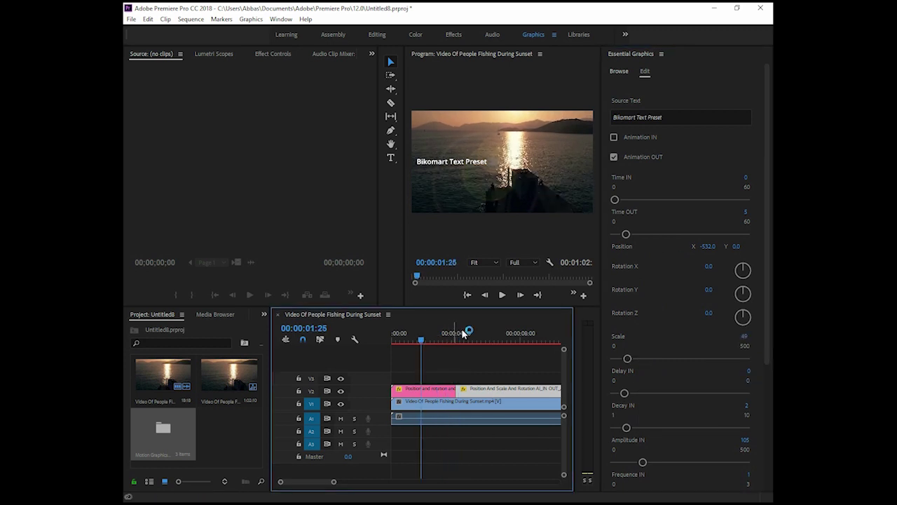
click(467, 294)
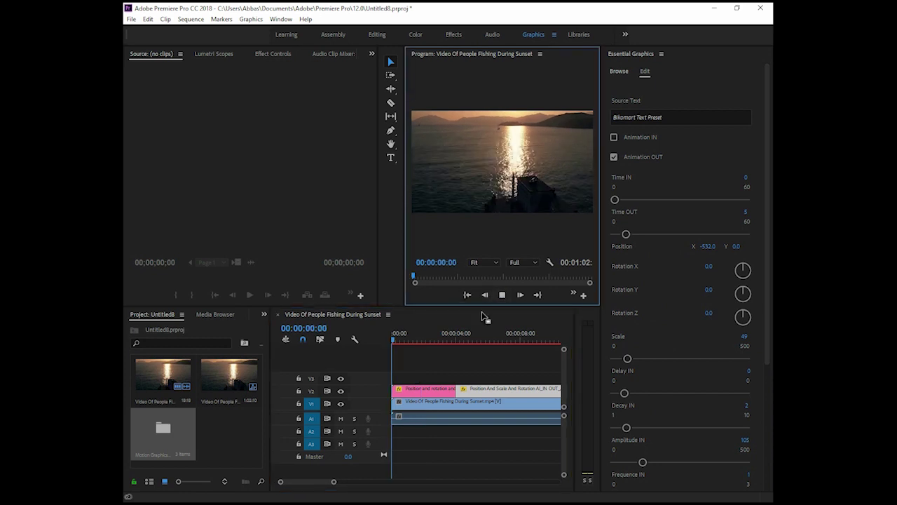